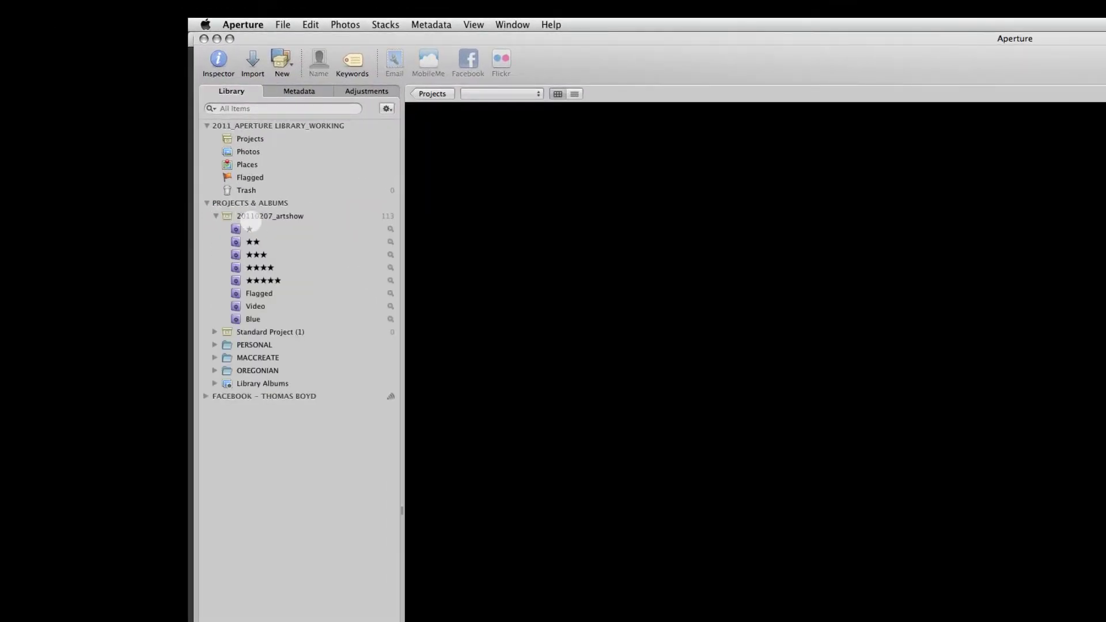
Step: Display the 113 photos of the 20110207_artshow project in the browser grid
{"action": "left_click", "coordinate": [248, 217]}
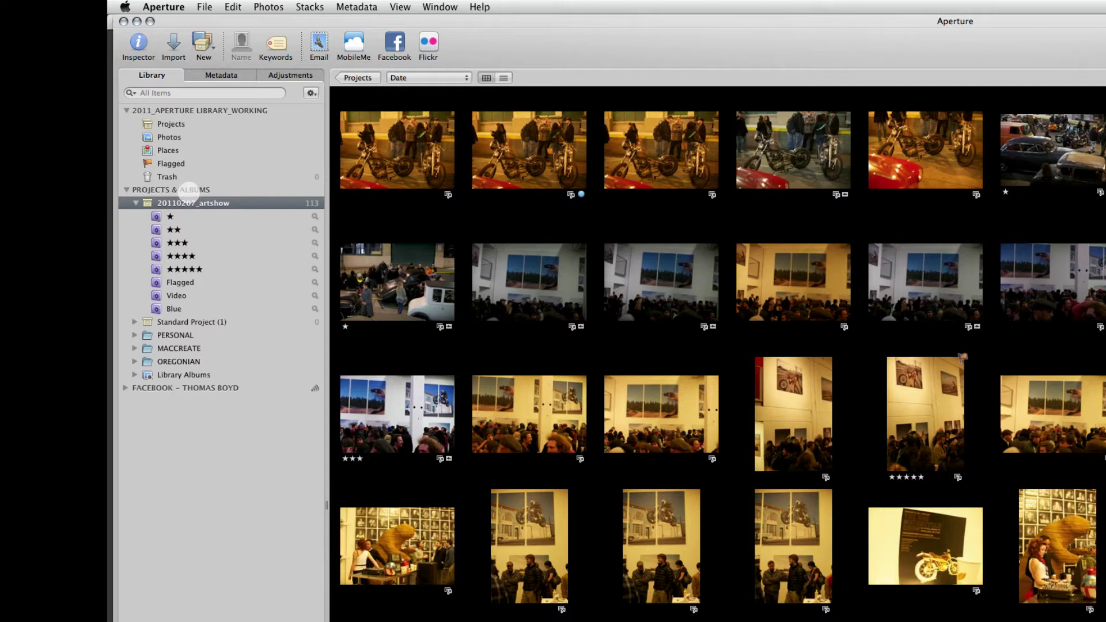
Step: Cancel a rename of 20110207_artshow, then bring up the New menu's list of item types
{"action": "double_click", "coordinate": [197, 203]}
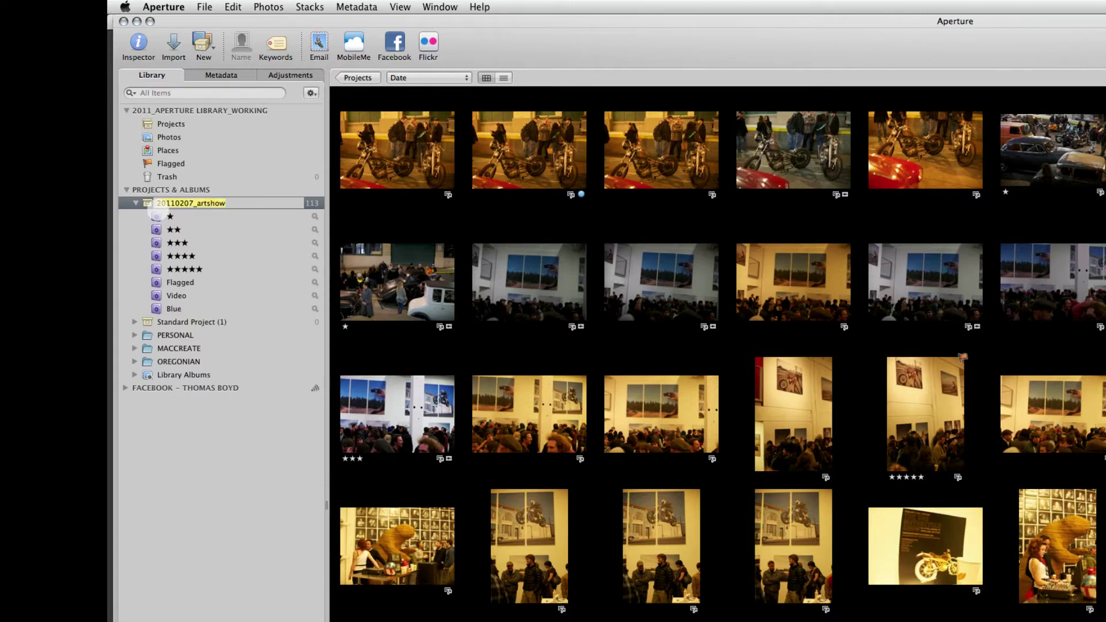
{"action": "left_click", "coordinate": [146, 202]}
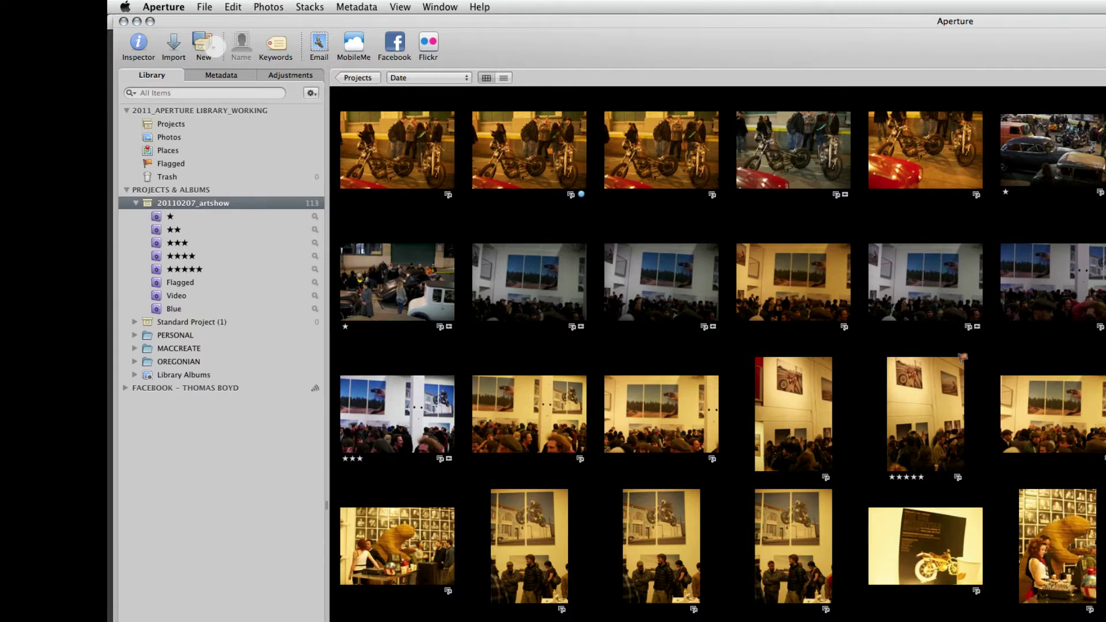
{"action": "left_click", "coordinate": [212, 45]}
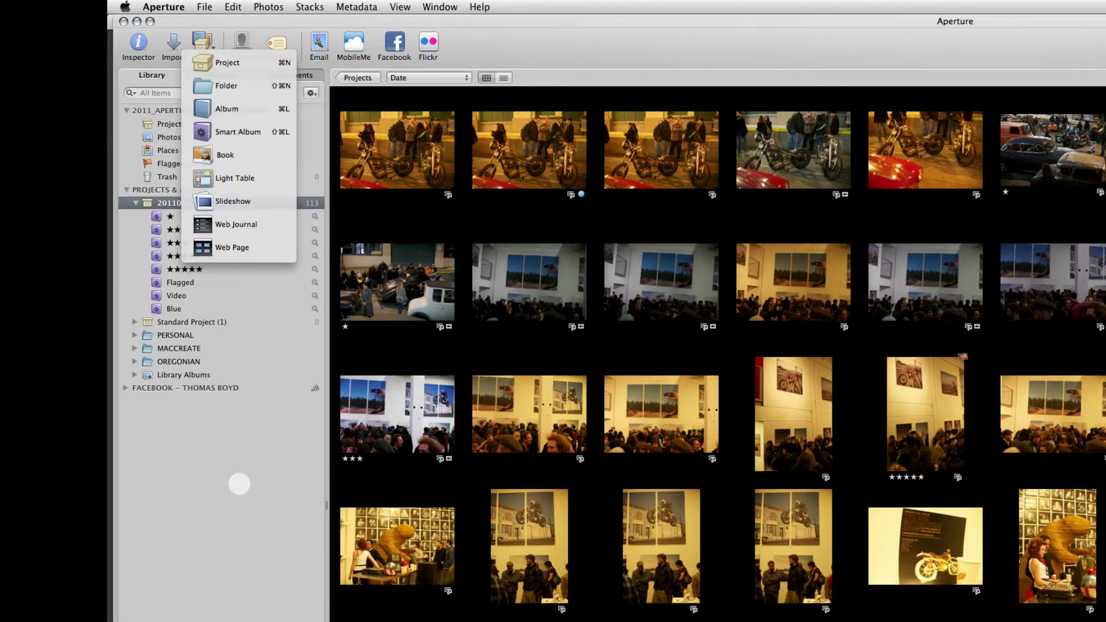
Step: Duplicate Standard Project (1)'s album structure as Standard Project (2), then collapse both projects
{"action": "left_click", "coordinate": [141, 476]}
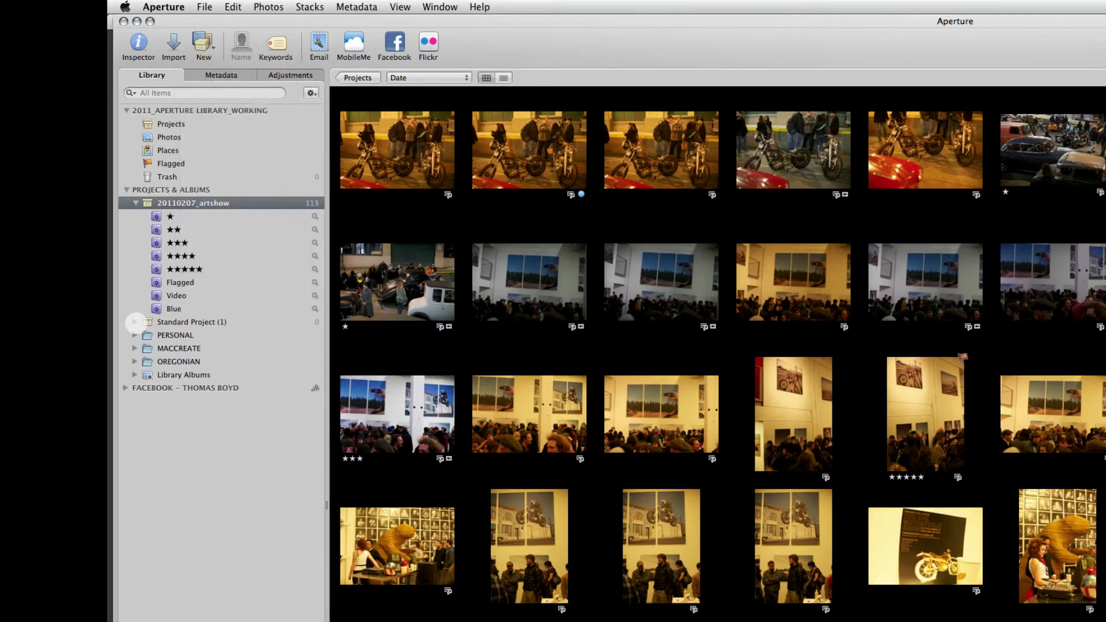
{"action": "left_click", "coordinate": [134, 322]}
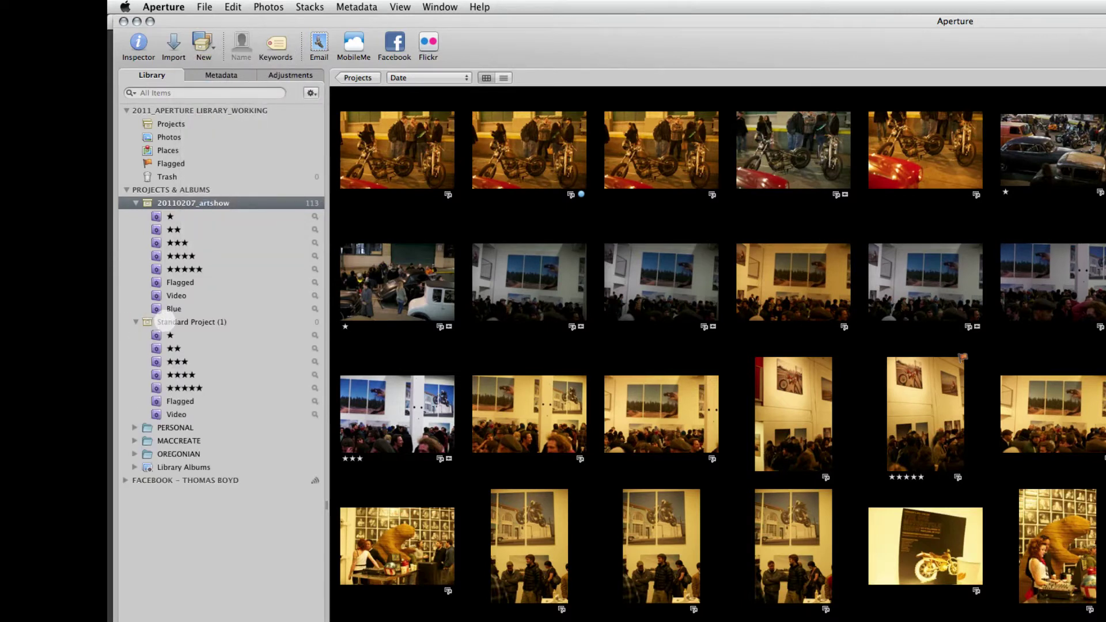
{"action": "left_click", "coordinate": [168, 321]}
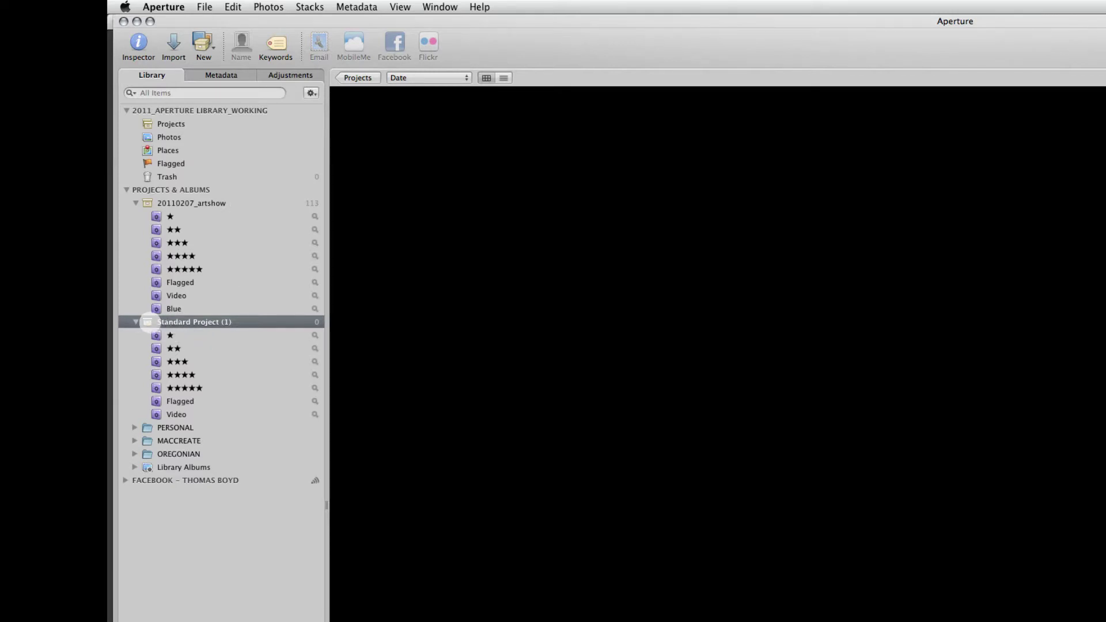
{"action": "right_click", "coordinate": [151, 321]}
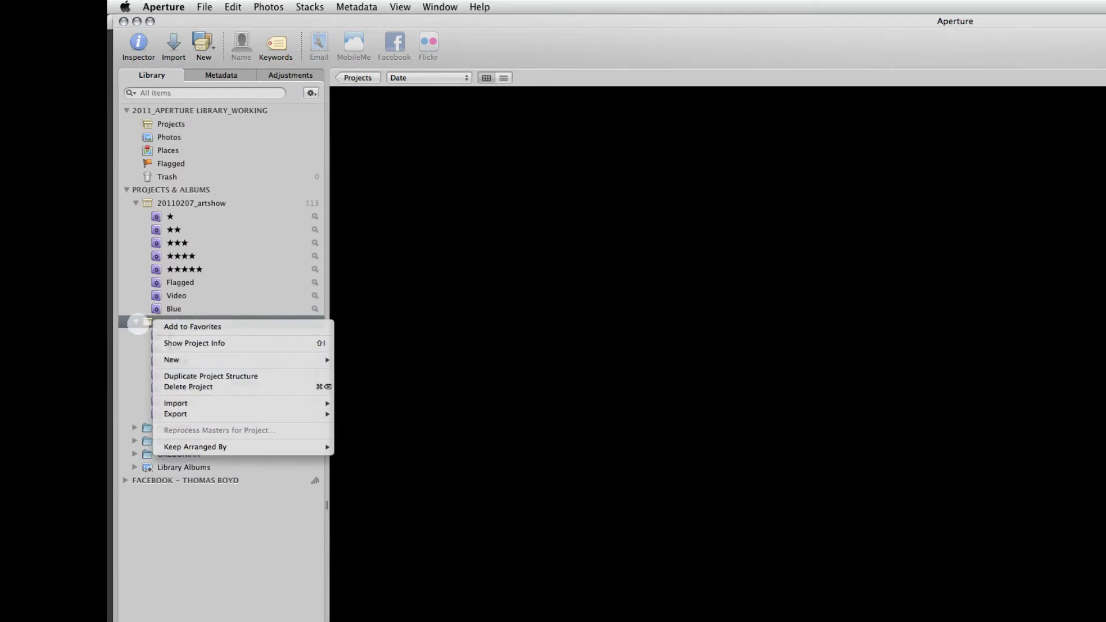
{"action": "left_click", "coordinate": [200, 377]}
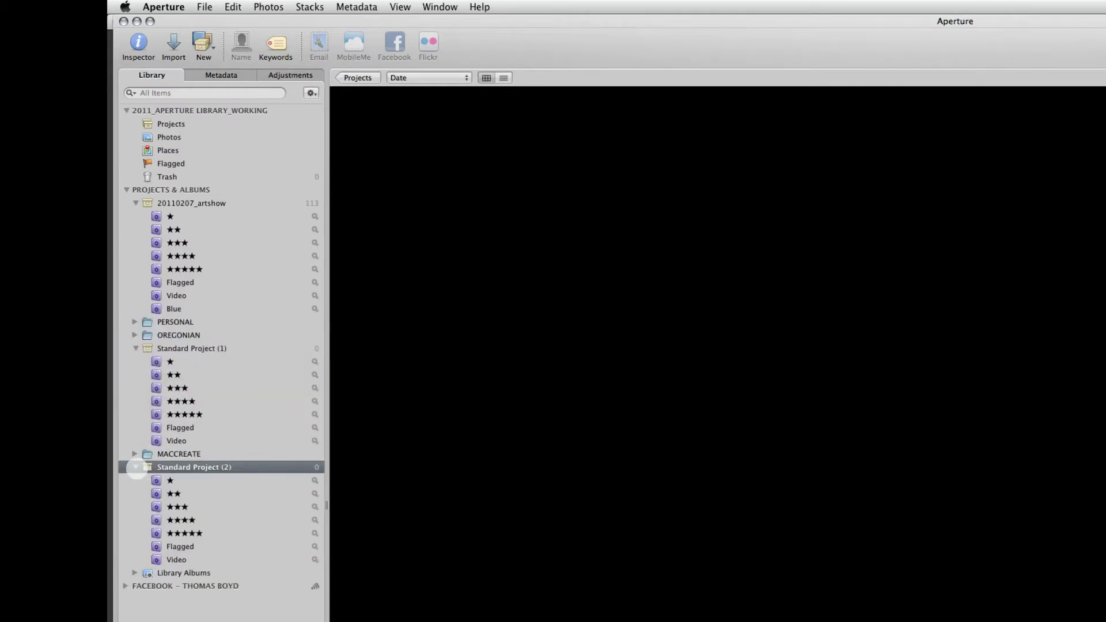
{"action": "left_click", "coordinate": [136, 467]}
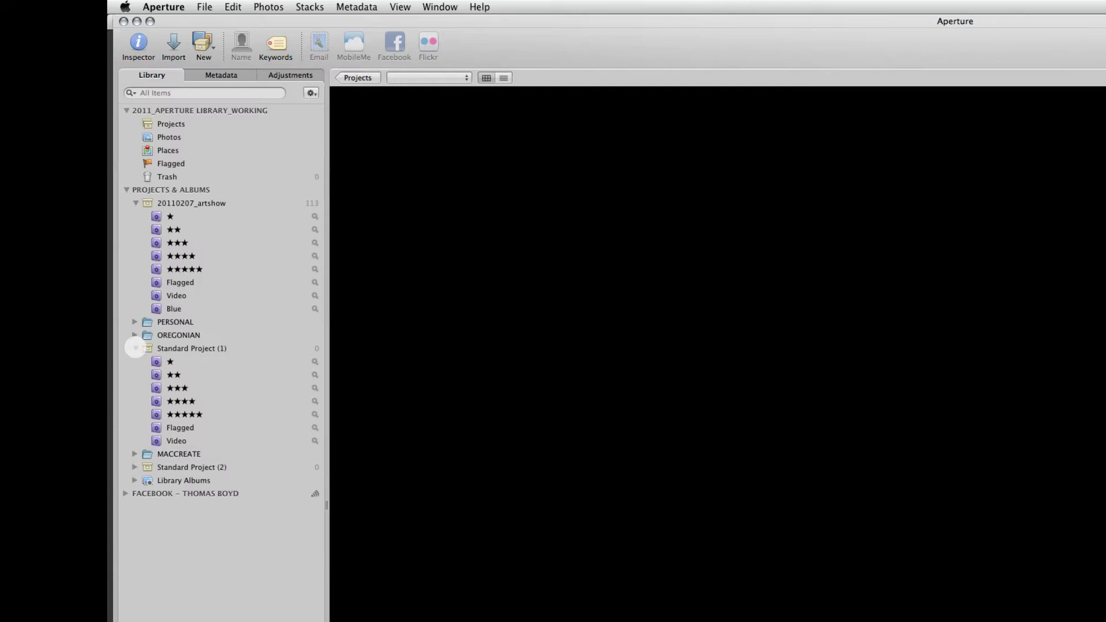
{"action": "left_click", "coordinate": [136, 348]}
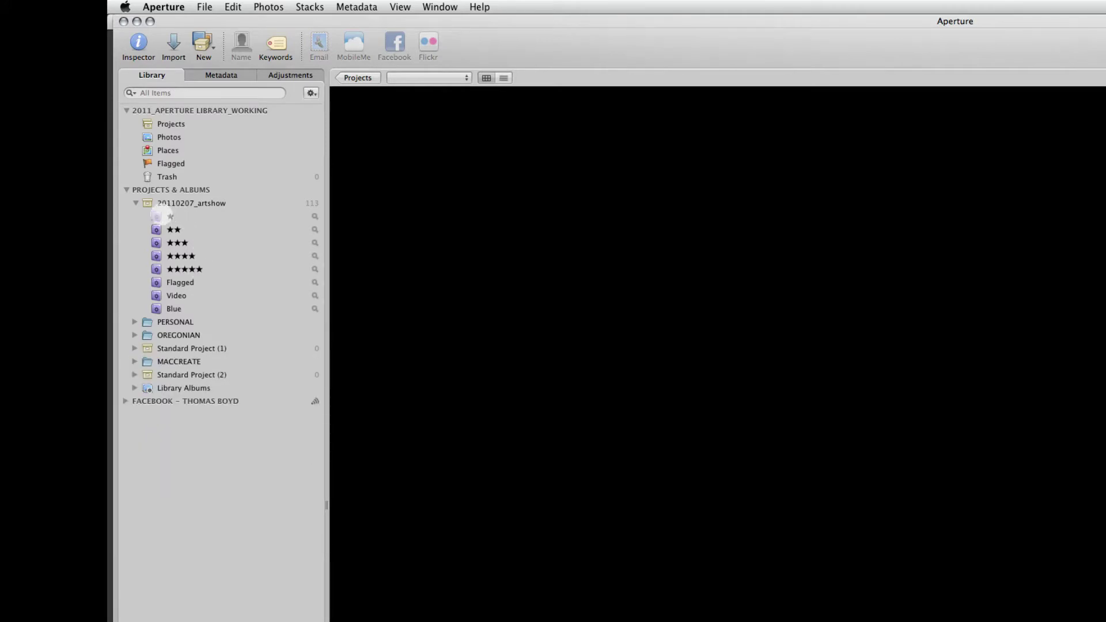
Step: Browse the one- through five-star smart albums of 20110207_artshow
{"action": "left_click", "coordinate": [156, 216]}
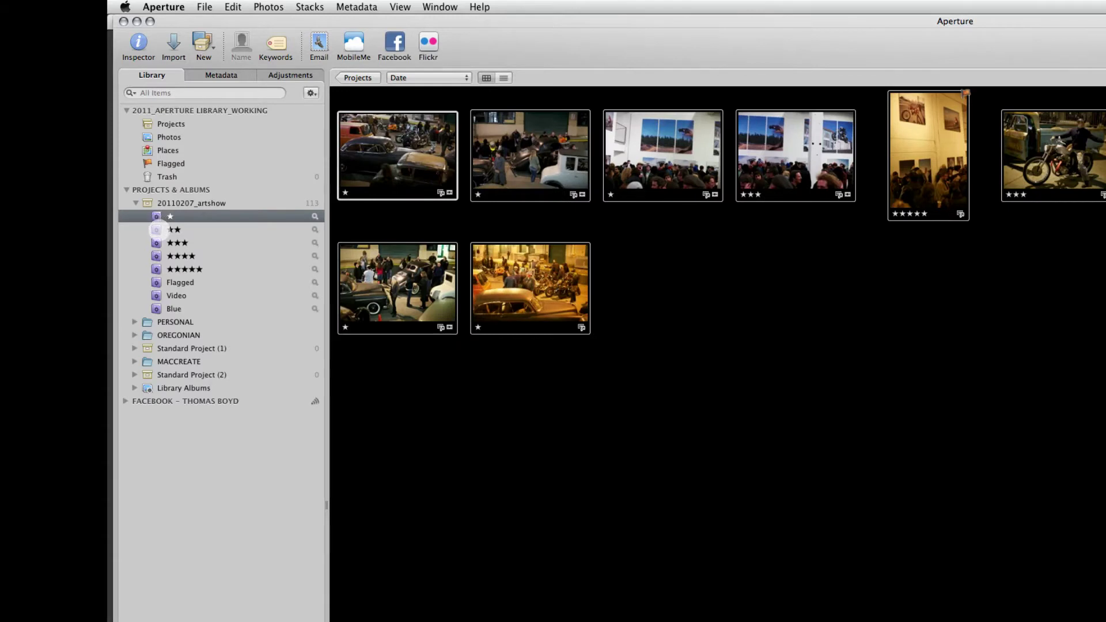
{"action": "left_click", "coordinate": [157, 229]}
{"action": "left_click", "coordinate": [157, 242]}
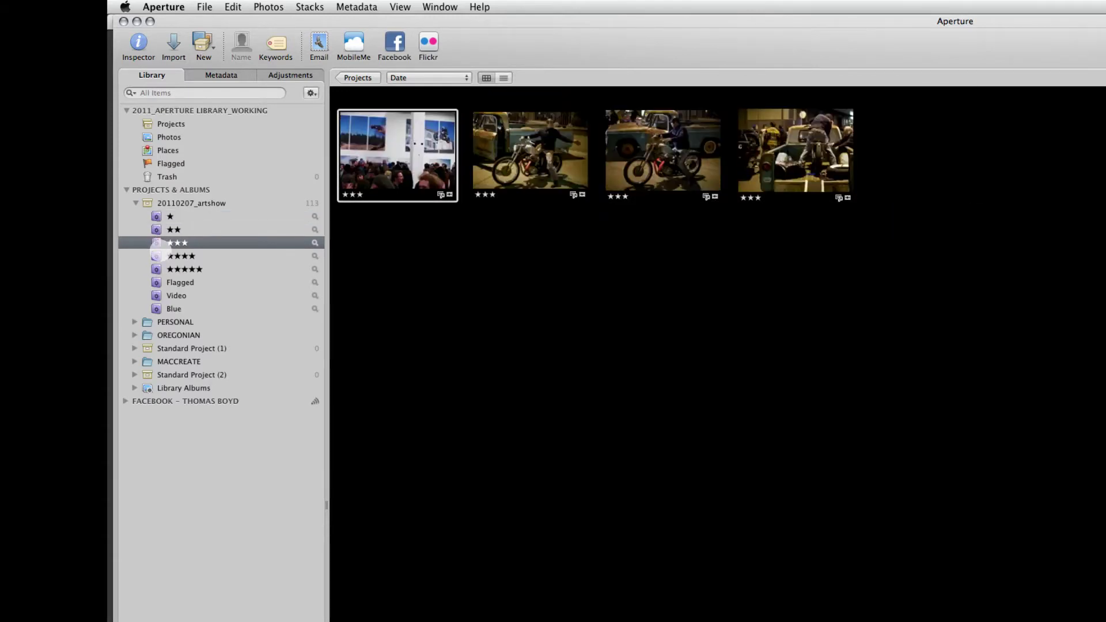
{"action": "left_click", "coordinate": [162, 255]}
{"action": "left_click", "coordinate": [163, 269]}
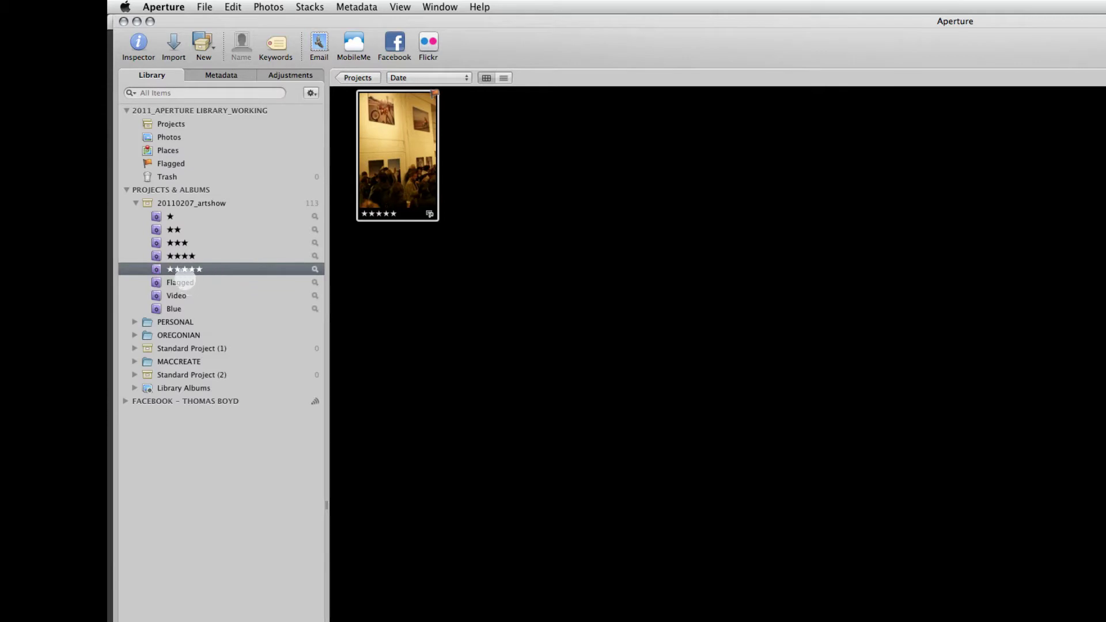
Step: Collapse and re-expand 20110207_artshow, then show and dismiss the New item list
{"action": "left_click", "coordinate": [134, 203]}
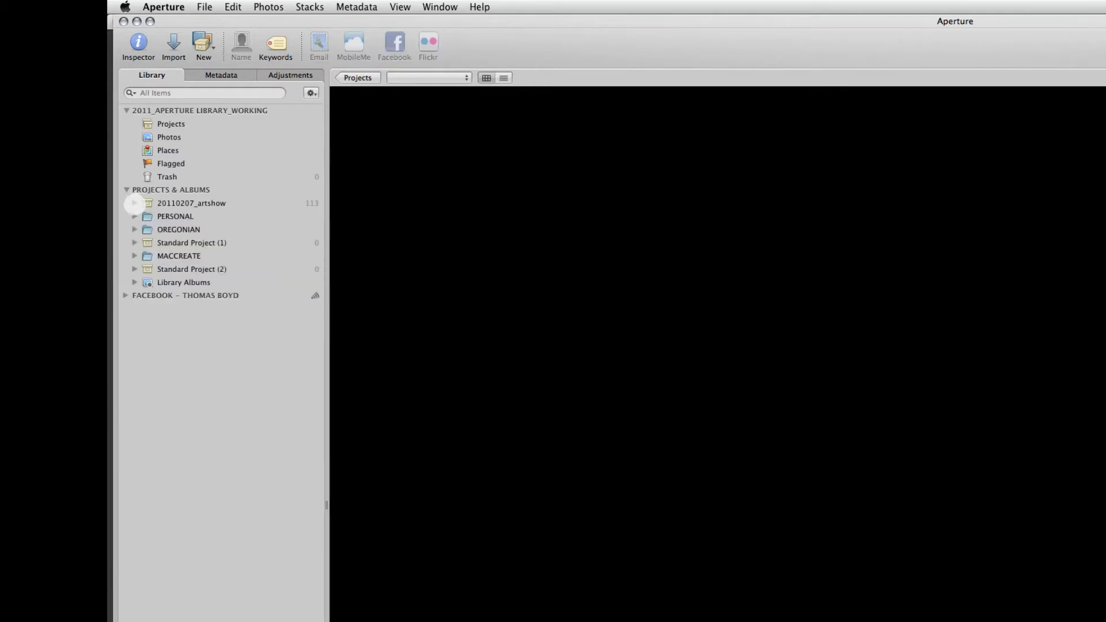
{"action": "left_click", "coordinate": [134, 202]}
{"action": "left_click", "coordinate": [204, 42]}
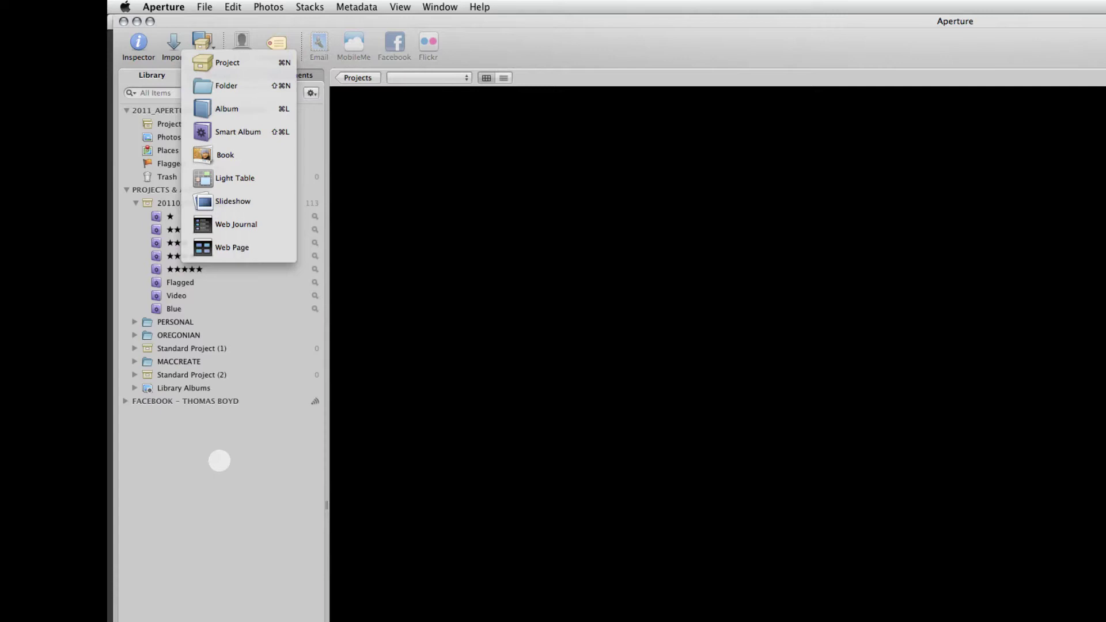
{"action": "left_click", "coordinate": [220, 456]}
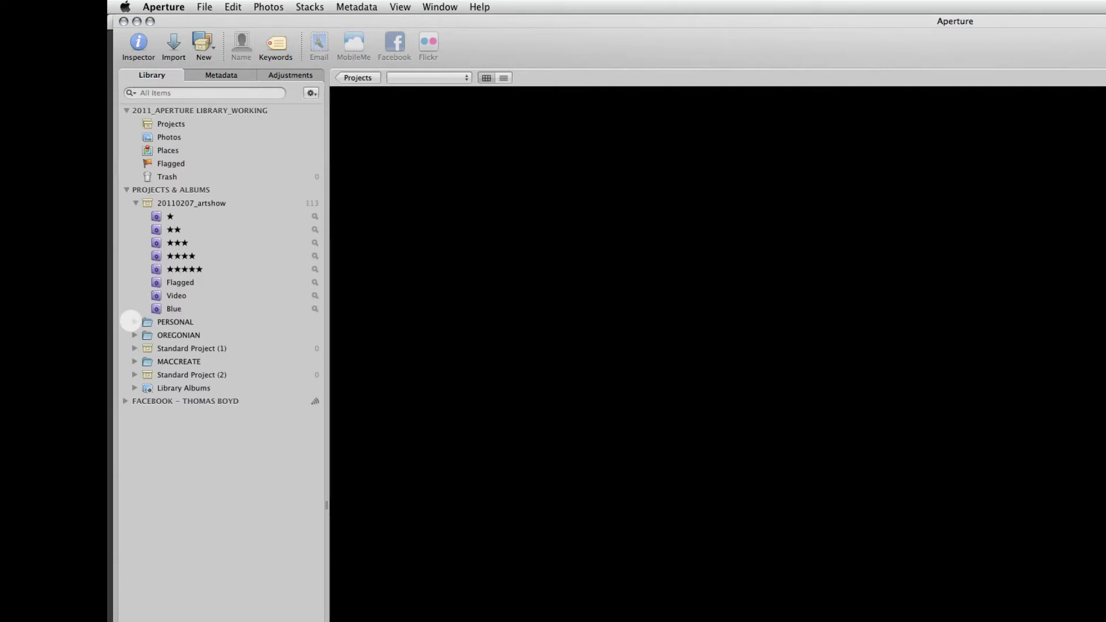
Step: Expand PERSONAL, browse the 20110124_greta_bball basketball photos, then collapse PERSONAL
{"action": "left_click", "coordinate": [134, 322]}
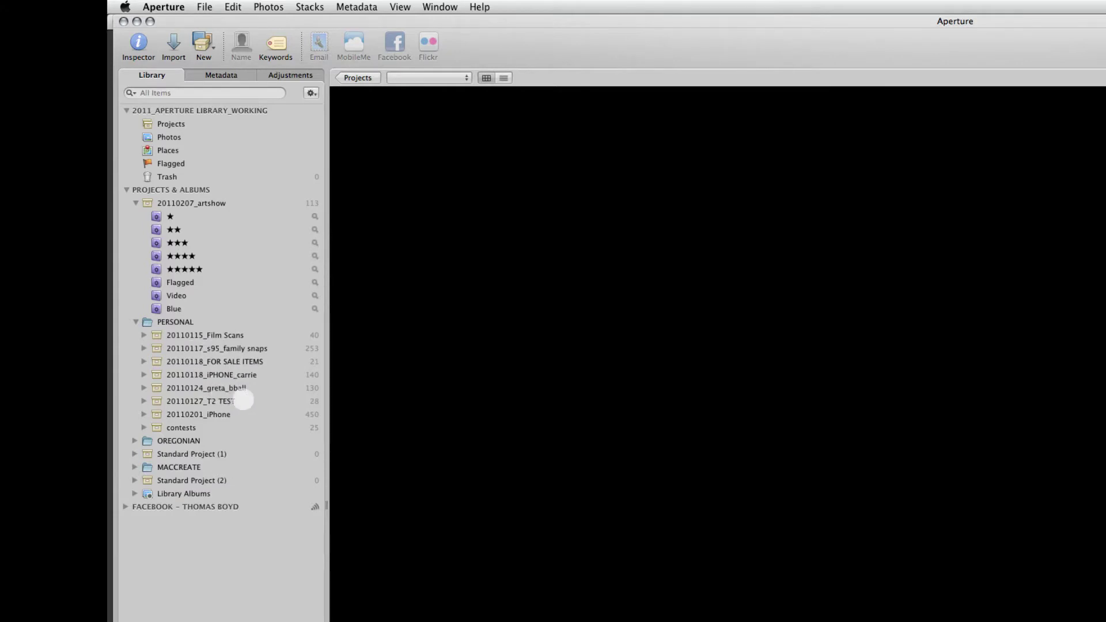
{"action": "left_click", "coordinate": [239, 387]}
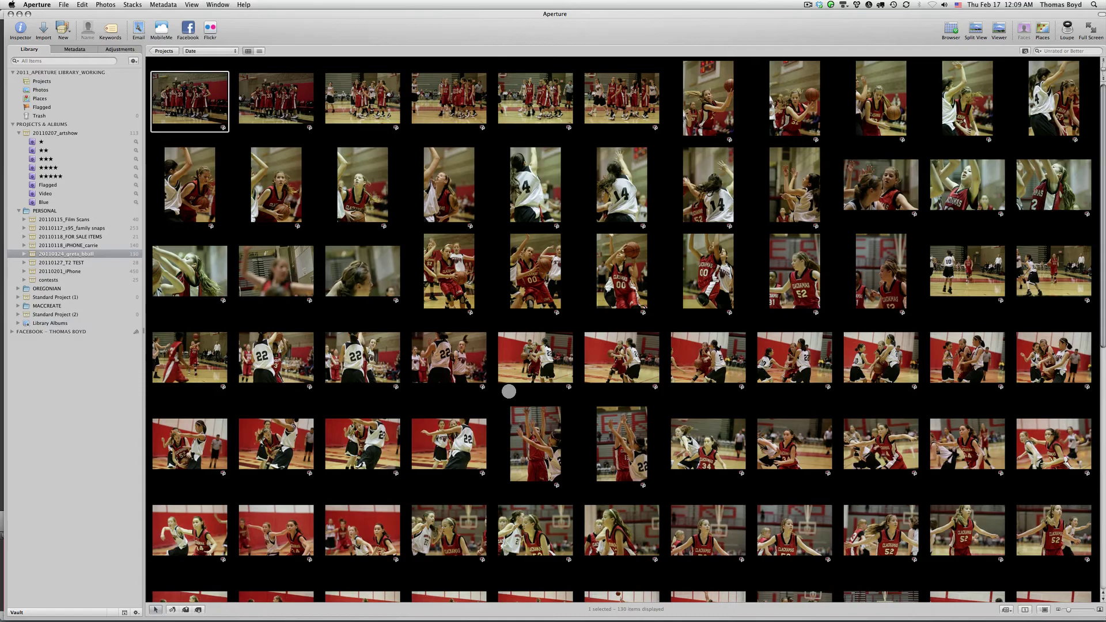
{"action": "scroll", "coordinate": [508, 391], "scroll_direction": "down", "scroll_amount": 5}
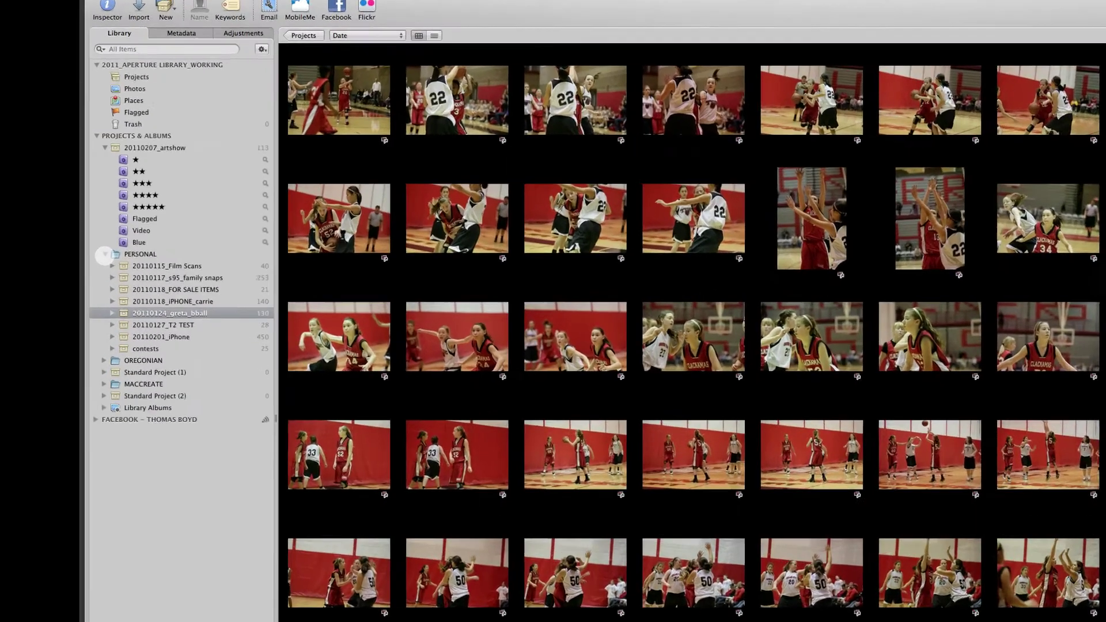
{"action": "left_click", "coordinate": [19, 210]}
Step: Toggle MACCREATE, expand OREGONIAN and browse its 01_JAN_2011 and 02_FEB_2011 folders
{"action": "left_click", "coordinate": [19, 236]}
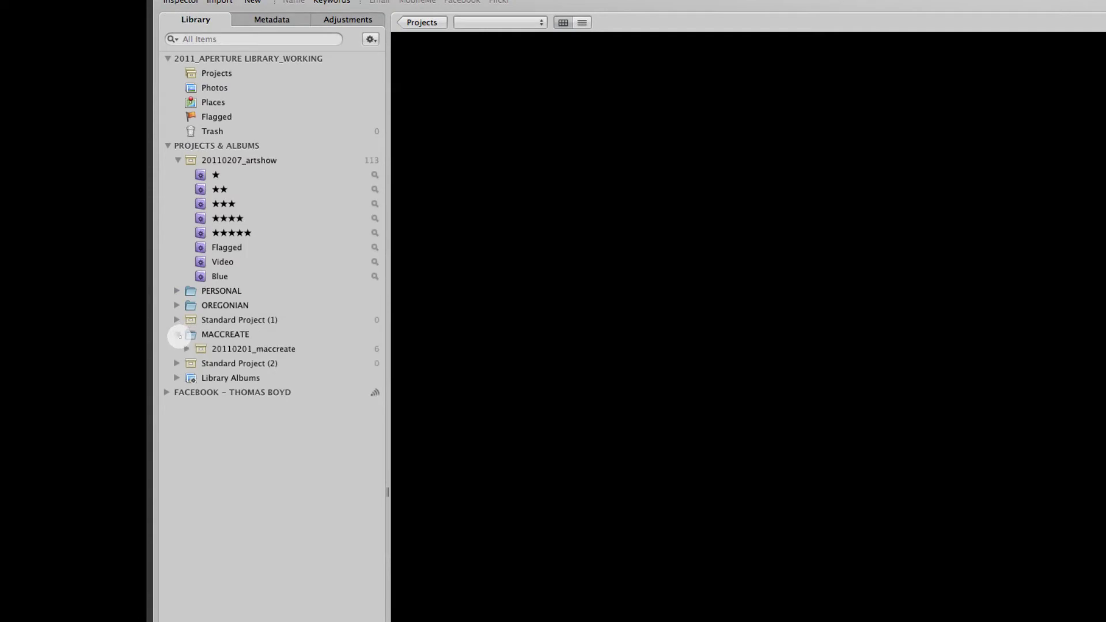
{"action": "left_click", "coordinate": [176, 334]}
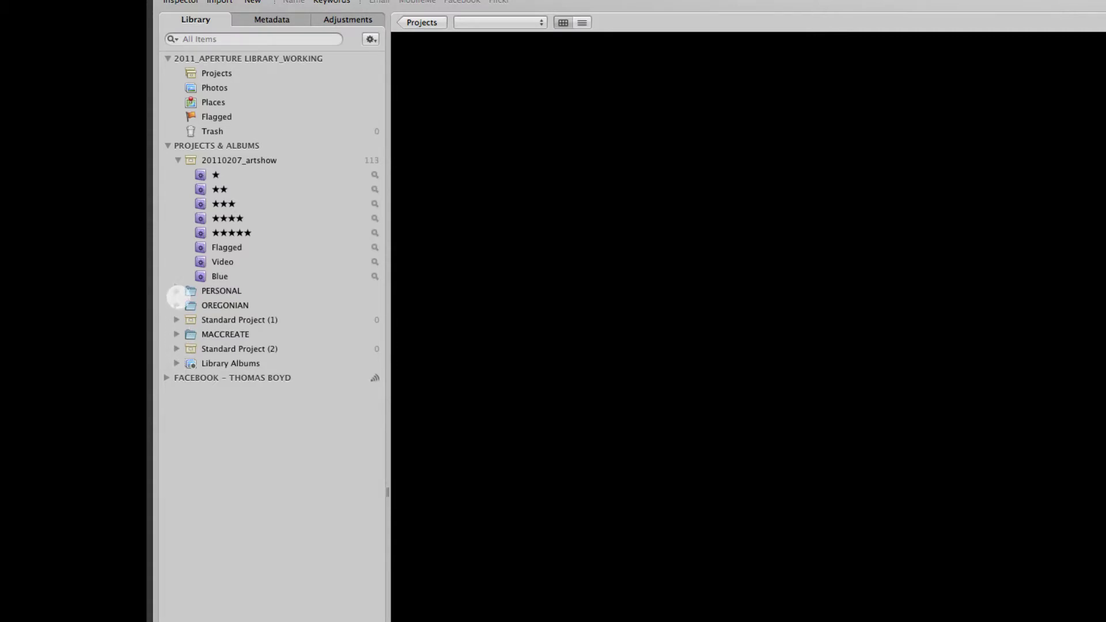
{"action": "left_click", "coordinate": [176, 306]}
{"action": "left_click", "coordinate": [234, 319]}
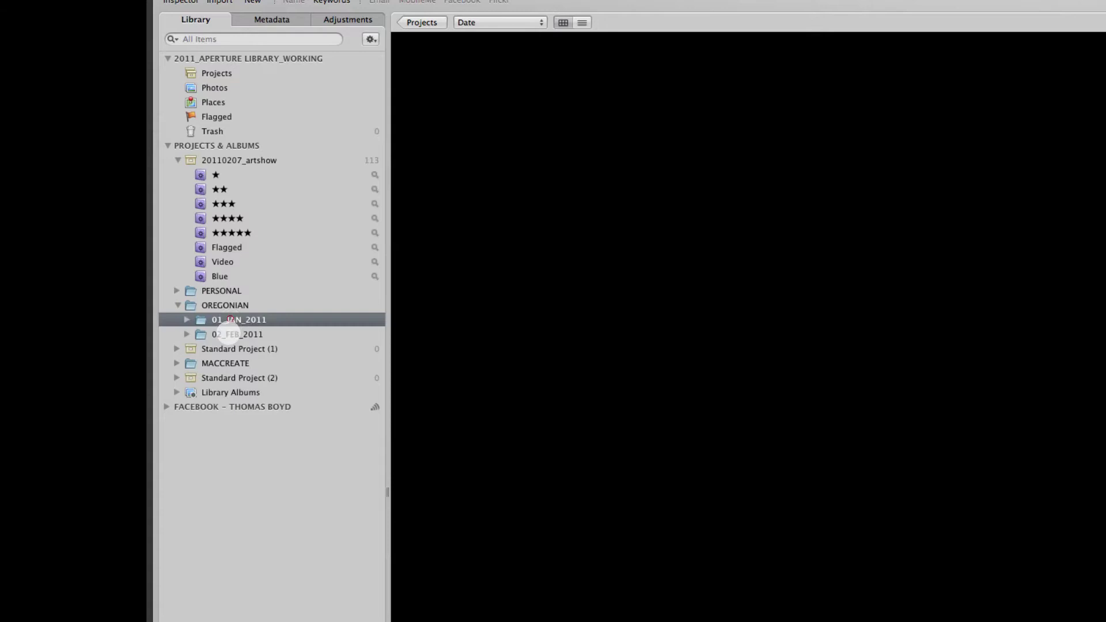
{"action": "left_click", "coordinate": [226, 335]}
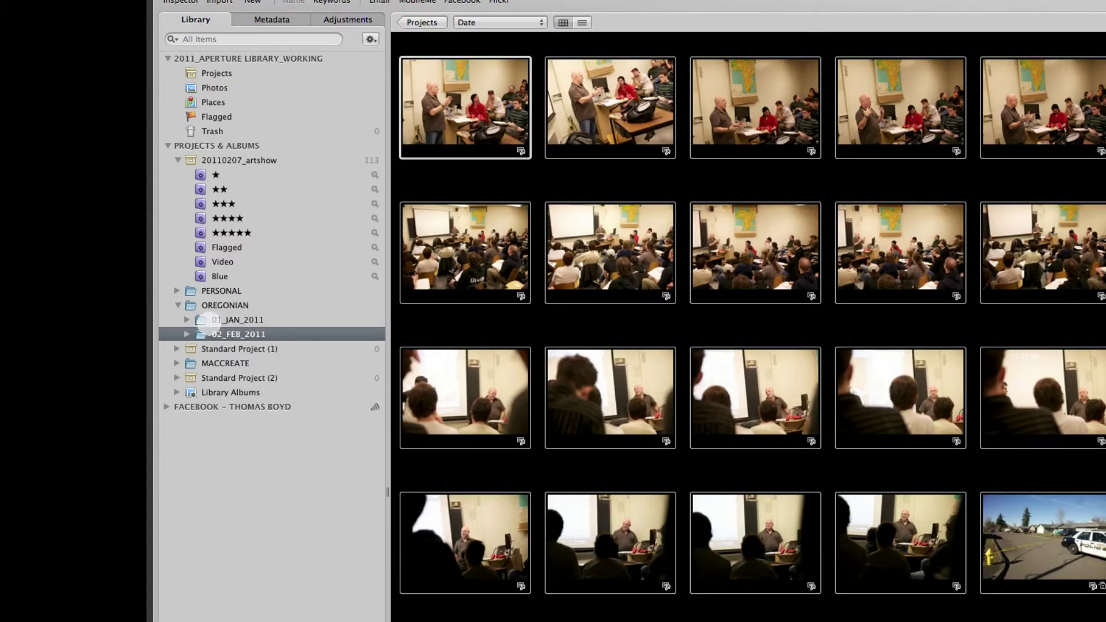
{"action": "left_click", "coordinate": [187, 319]}
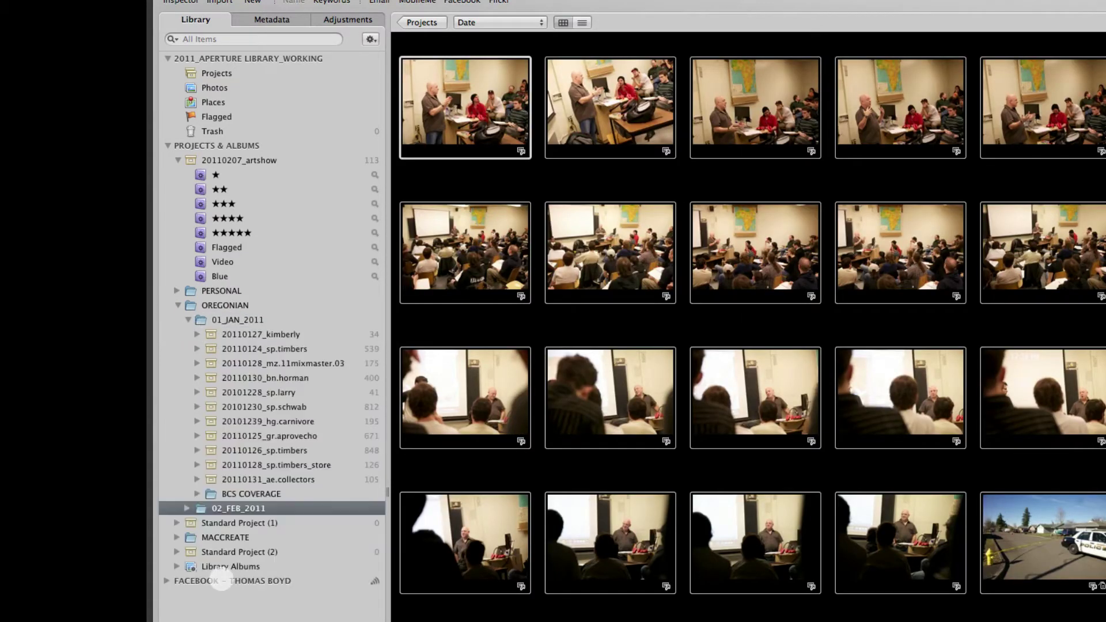
{"action": "left_click", "coordinate": [187, 508]}
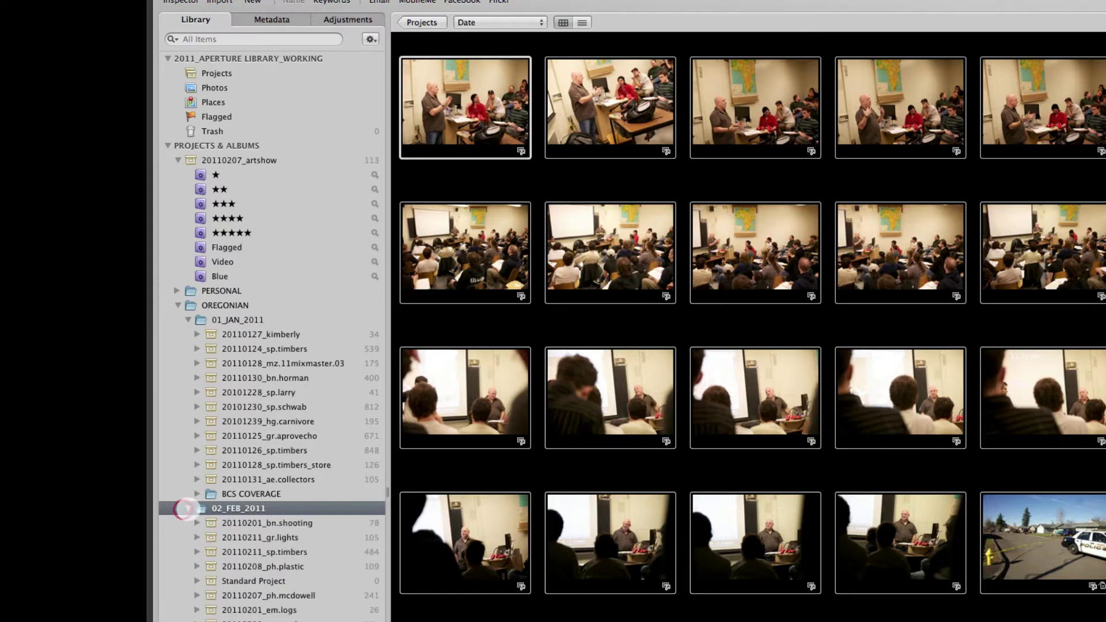
{"action": "left_click", "coordinate": [187, 508]}
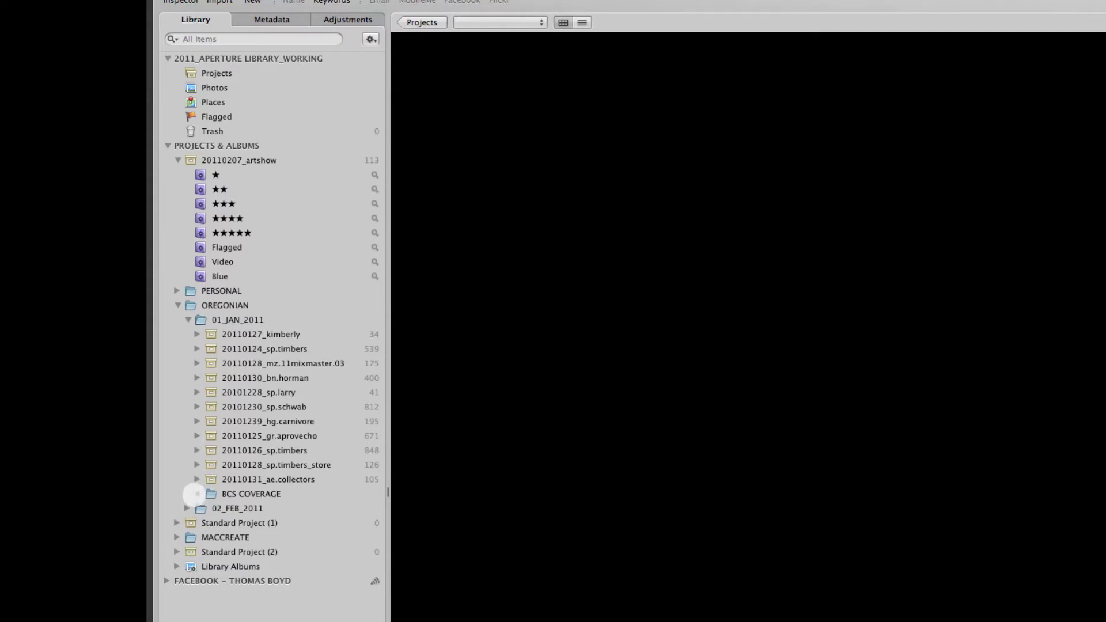
Step: Preview the six uofbbcs projects under BCS COVERAGE, then collapse BCS COVERAGE and 01_JAN_2011
{"action": "left_click", "coordinate": [197, 494]}
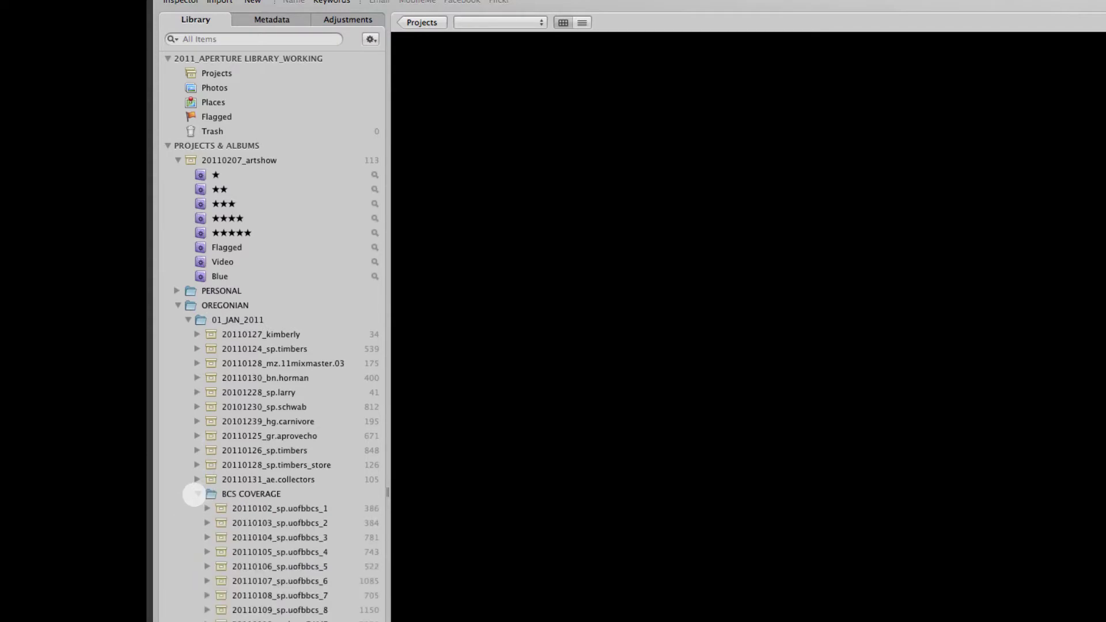
{"action": "left_click", "coordinate": [196, 494]}
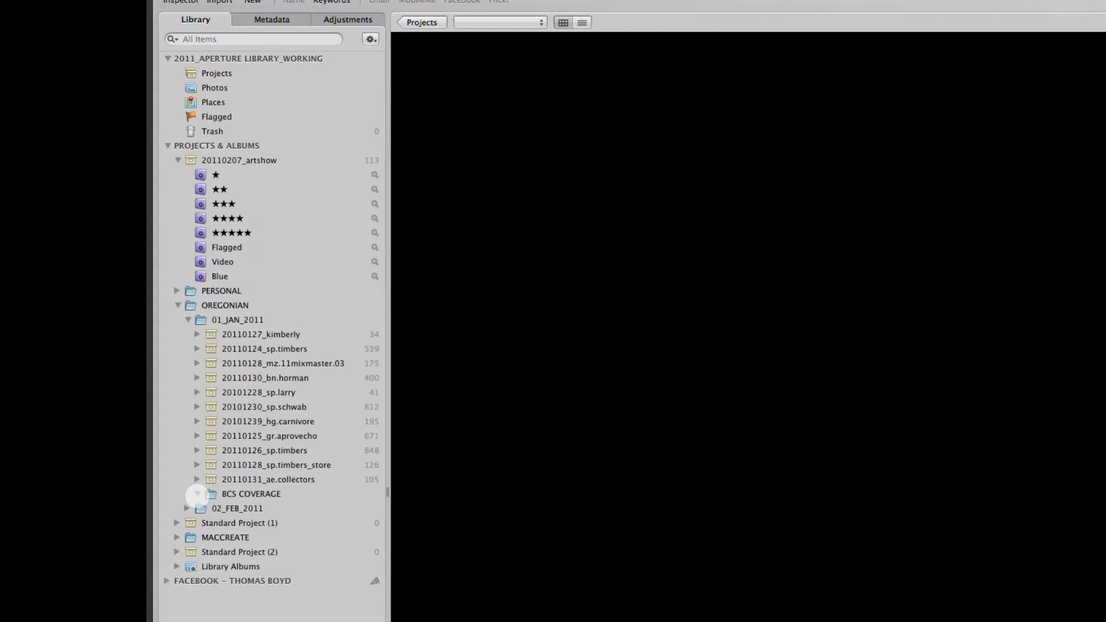
{"action": "left_click", "coordinate": [197, 493]}
{"action": "left_click", "coordinate": [245, 508]}
{"action": "left_click", "coordinate": [245, 522]}
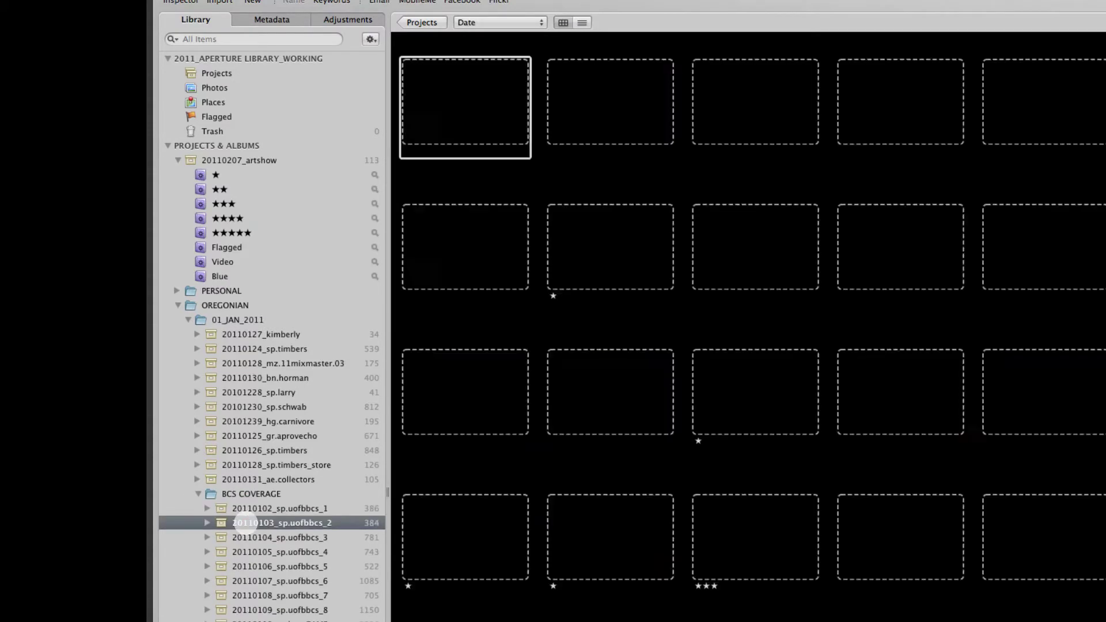
{"action": "left_click", "coordinate": [245, 537]}
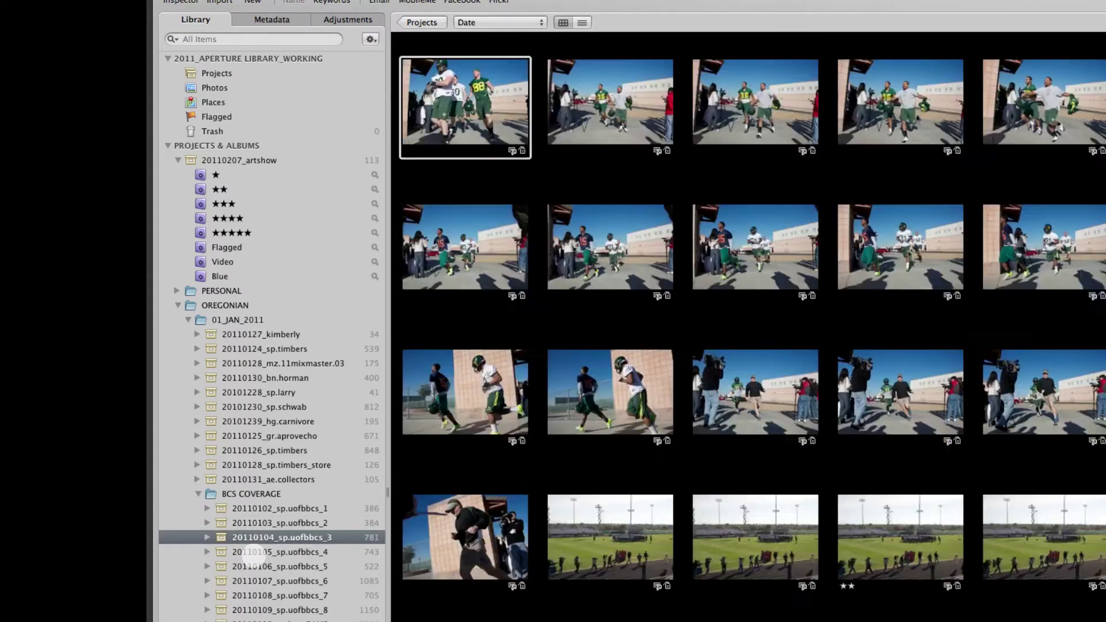
{"action": "left_click", "coordinate": [252, 552]}
{"action": "left_click", "coordinate": [252, 568]}
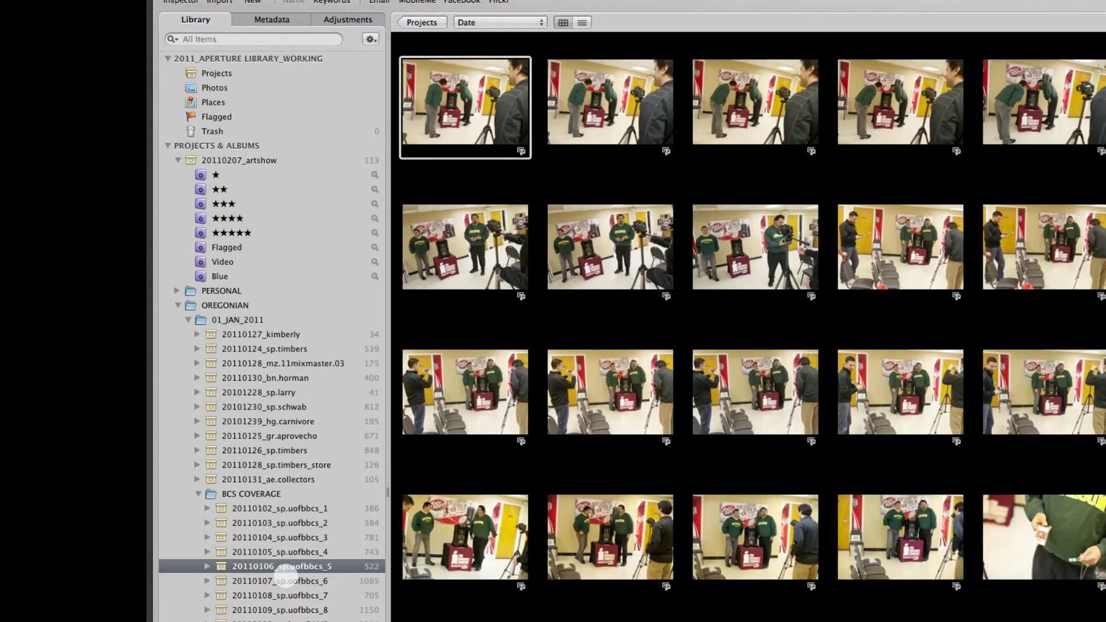
{"action": "left_click", "coordinate": [286, 580]}
{"action": "left_click", "coordinate": [198, 495]}
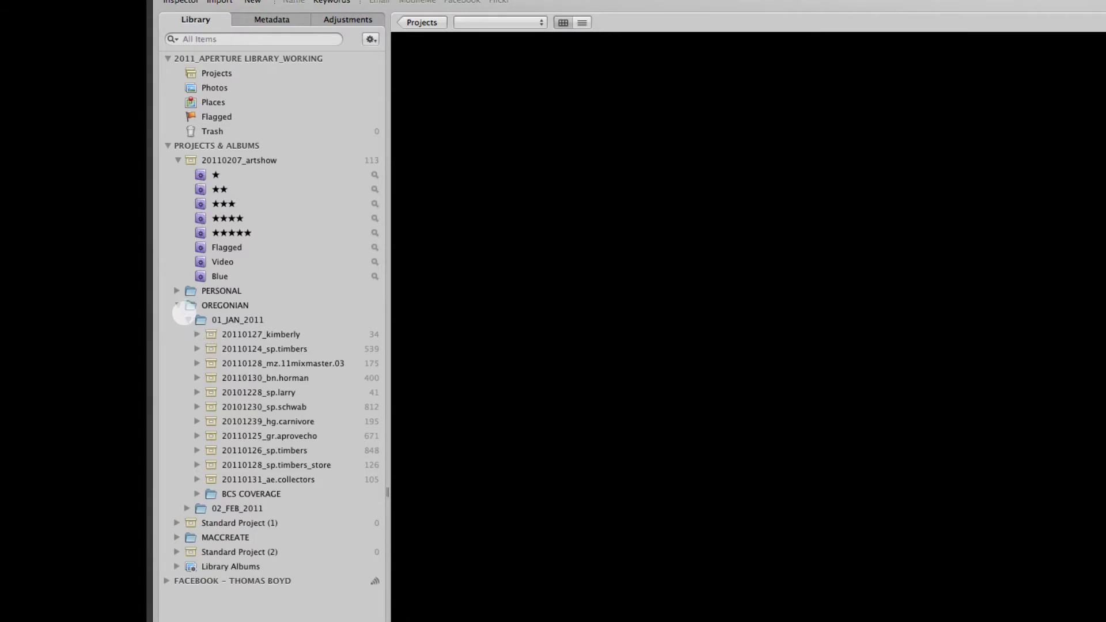
{"action": "left_click", "coordinate": [188, 319]}
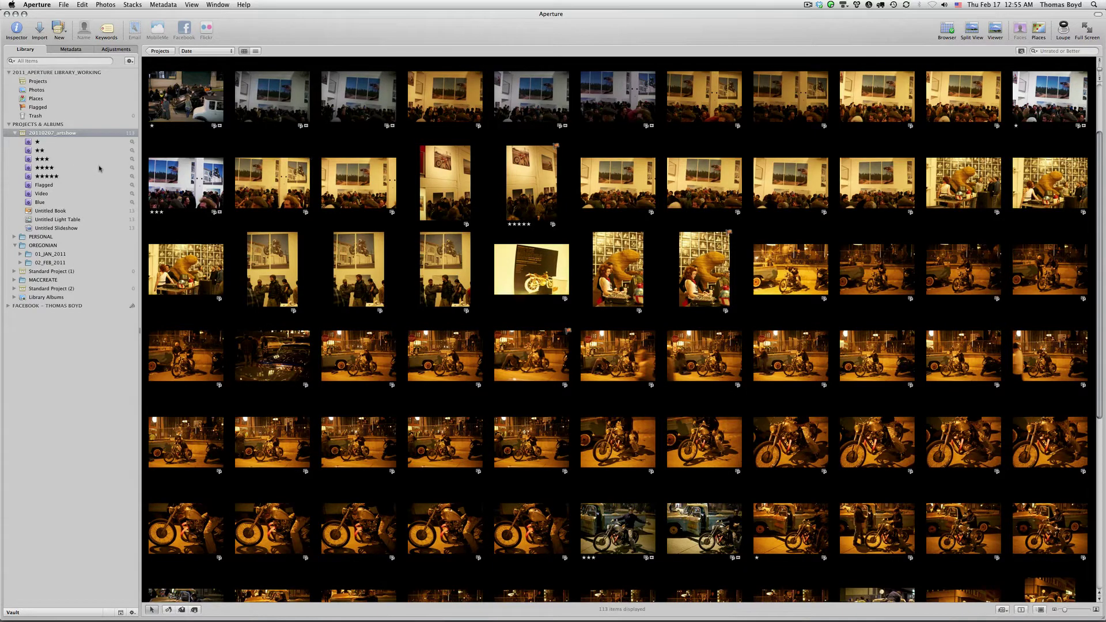
Step: In 20110207_artshow, select two portraits, two gallery crowd shots and two motorcycle photos together
{"action": "left_click", "coordinate": [68, 133]}
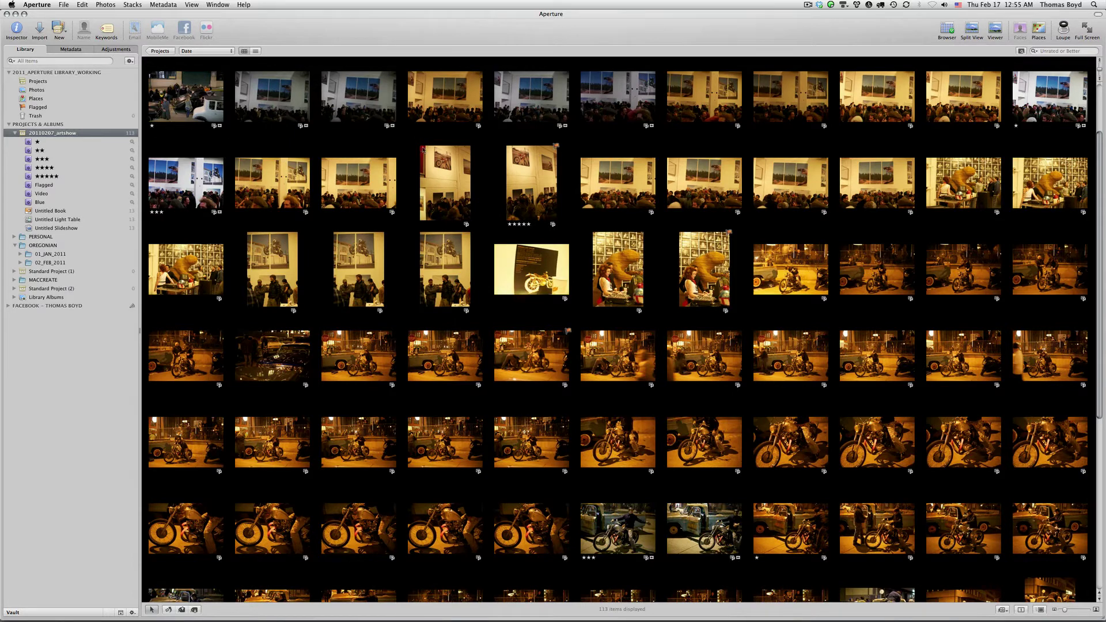
{"action": "left_click", "coordinate": [368, 112]}
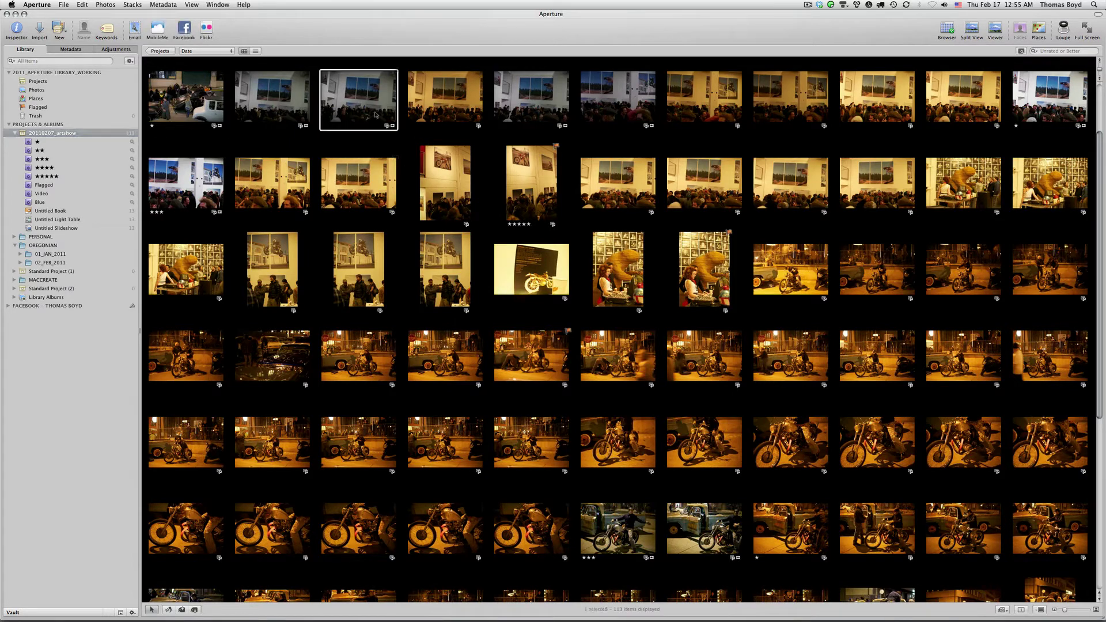
{"action": "left_click", "coordinate": [455, 188]}
{"action": "left_click", "coordinate": [532, 187], "text": "shift"}
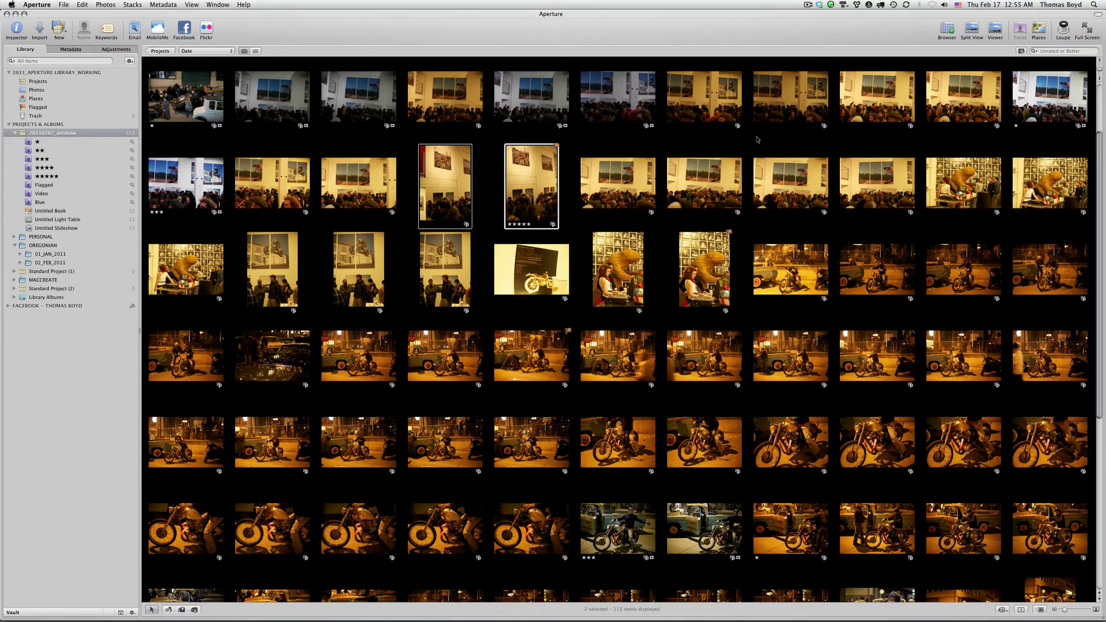
{"action": "left_click", "coordinate": [792, 98], "text": "super"}
{"action": "left_click", "coordinate": [876, 98], "text": "super"}
{"action": "left_click", "coordinate": [689, 350], "text": "super"}
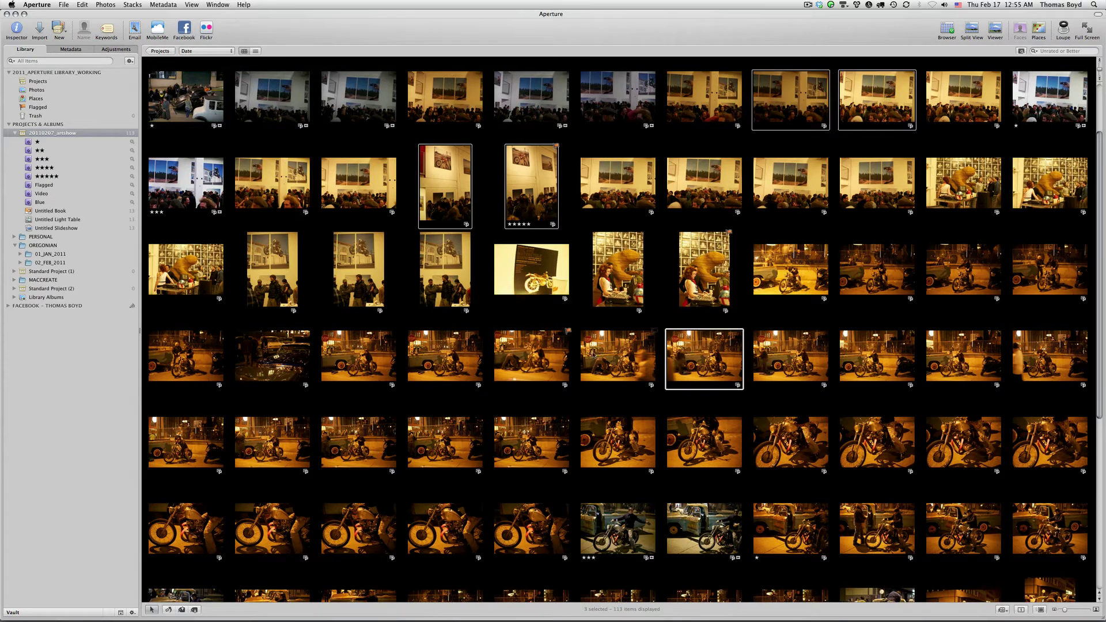
{"action": "left_click", "coordinate": [517, 451], "text": "super"}
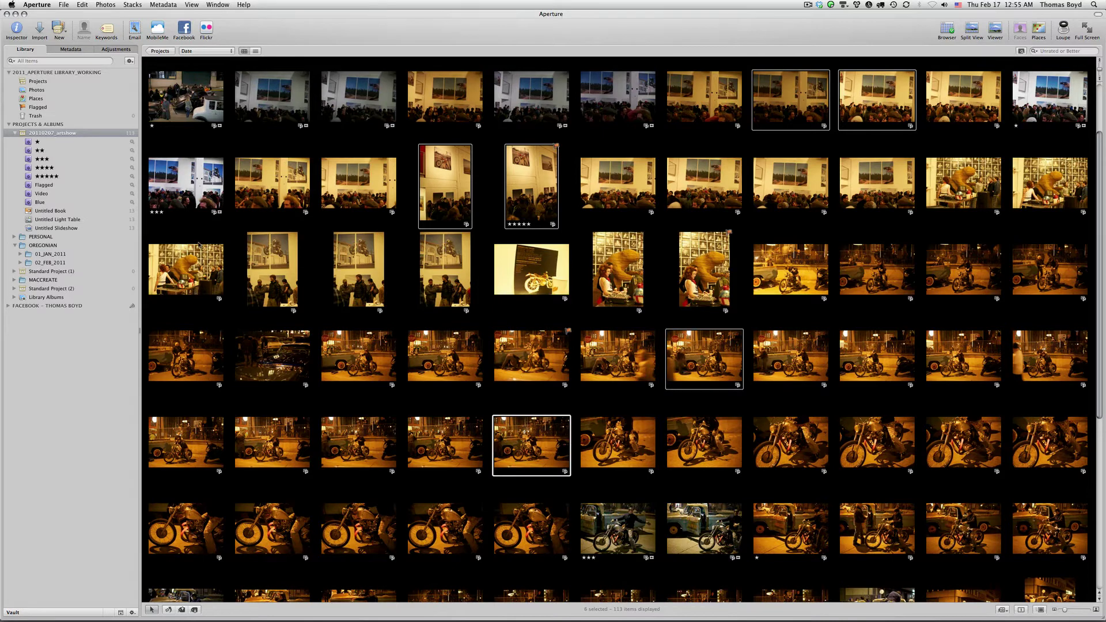
{"action": "left_click", "coordinate": [53, 132]}
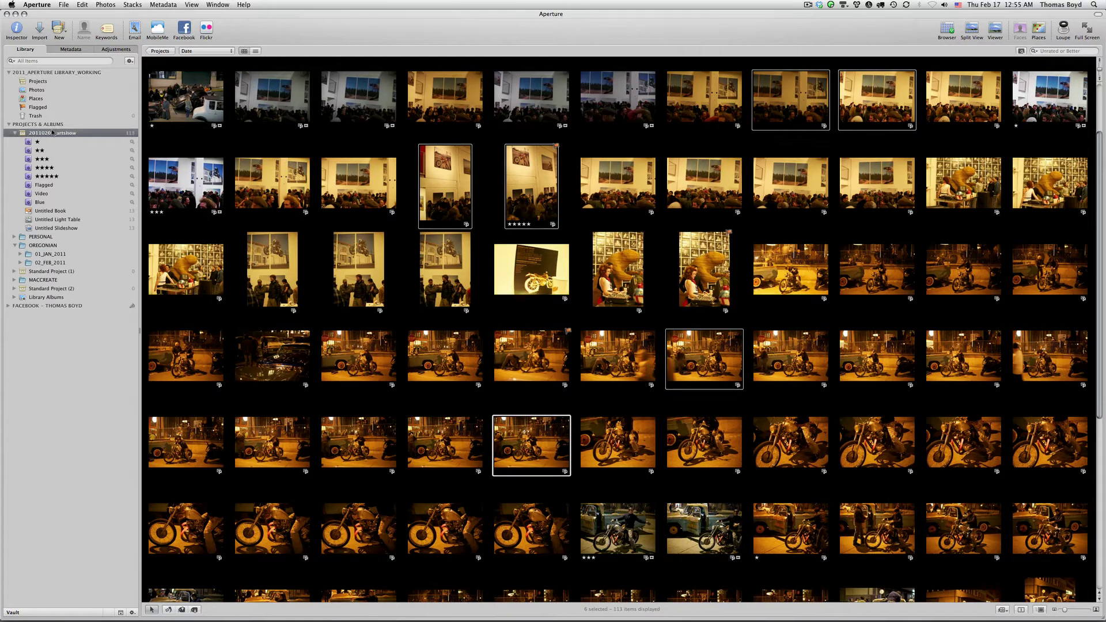
Step: Create an album named moto containing the six selected photos and step through it
{"action": "left_click", "coordinate": [64, 36]}
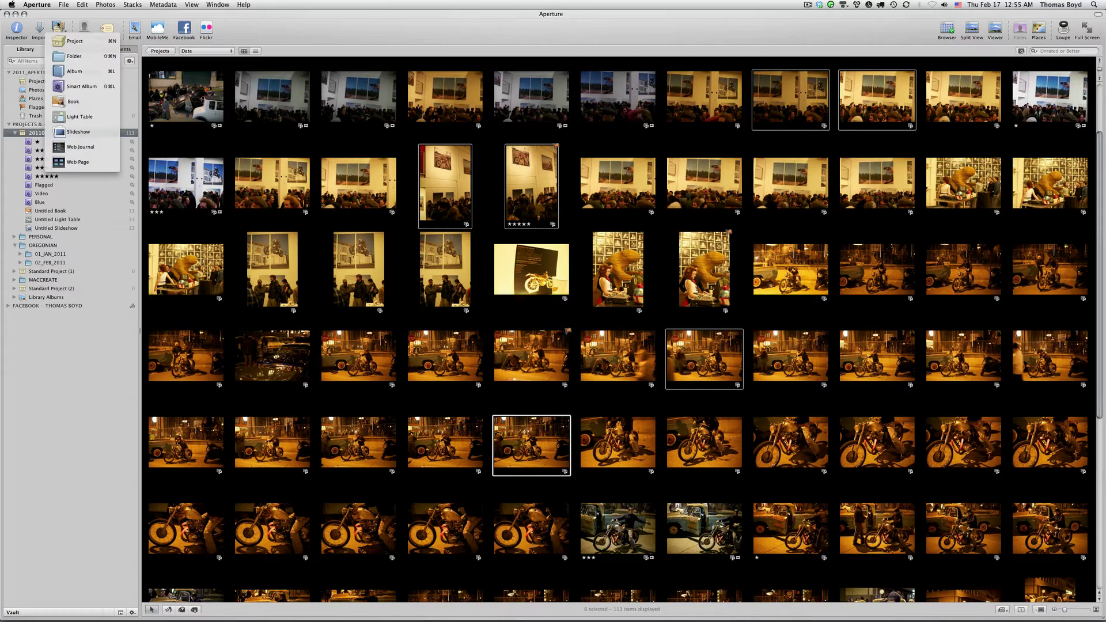
{"action": "left_click", "coordinate": [74, 71]}
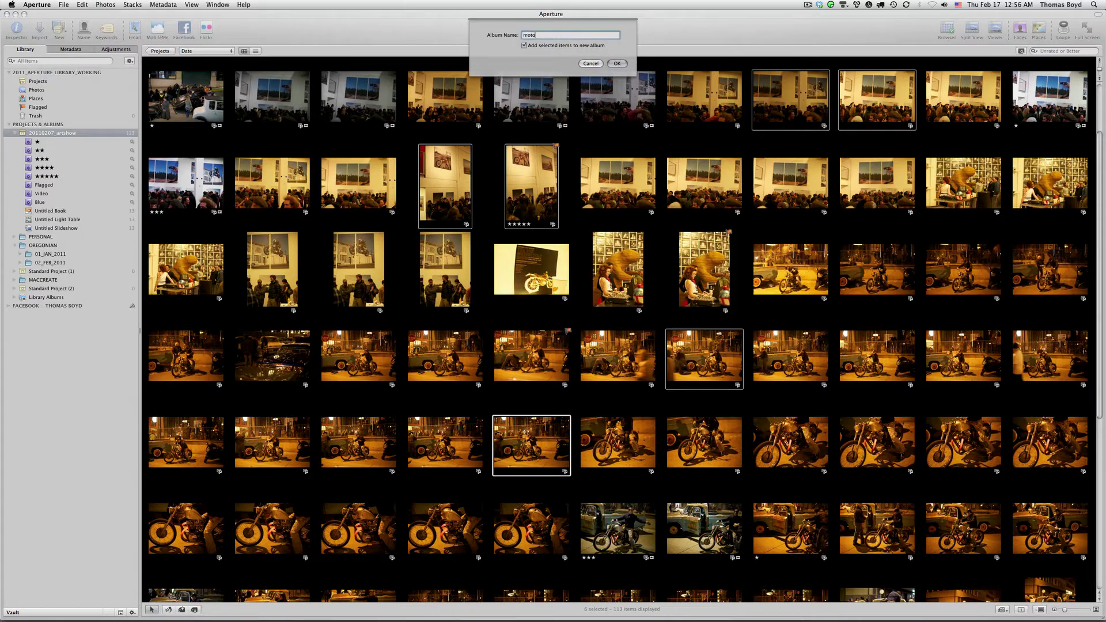
{"action": "key", "text": "Return"}
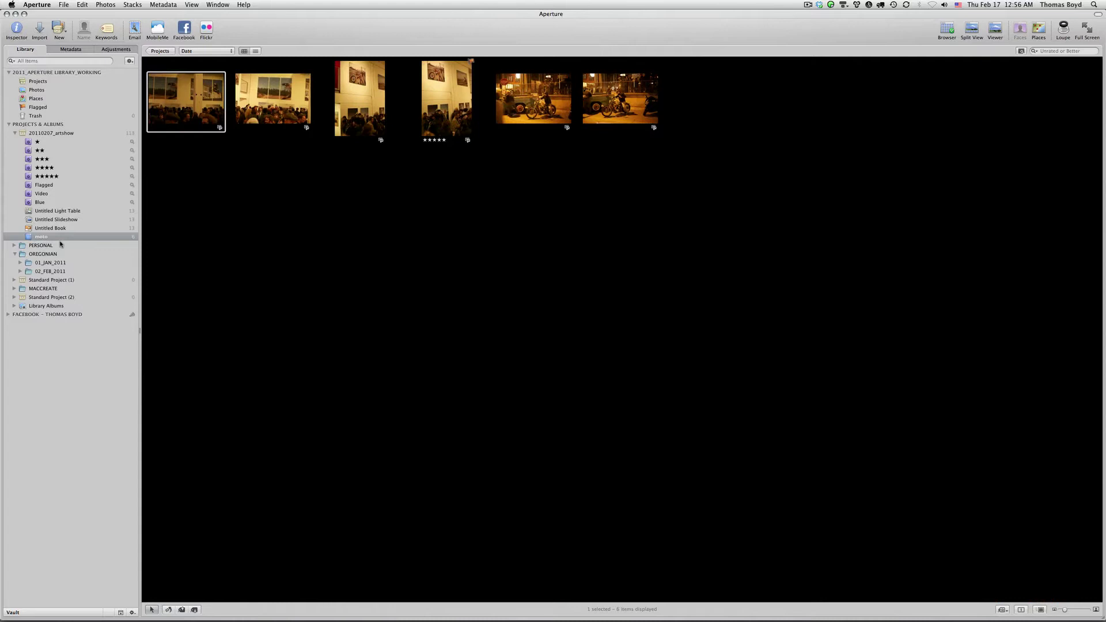
{"action": "key", "text": "Right"}
{"action": "key", "text": "Right"}
{"action": "key", "text": "Right"}
{"action": "key", "text": "Right"}
{"action": "key", "text": "Right"}
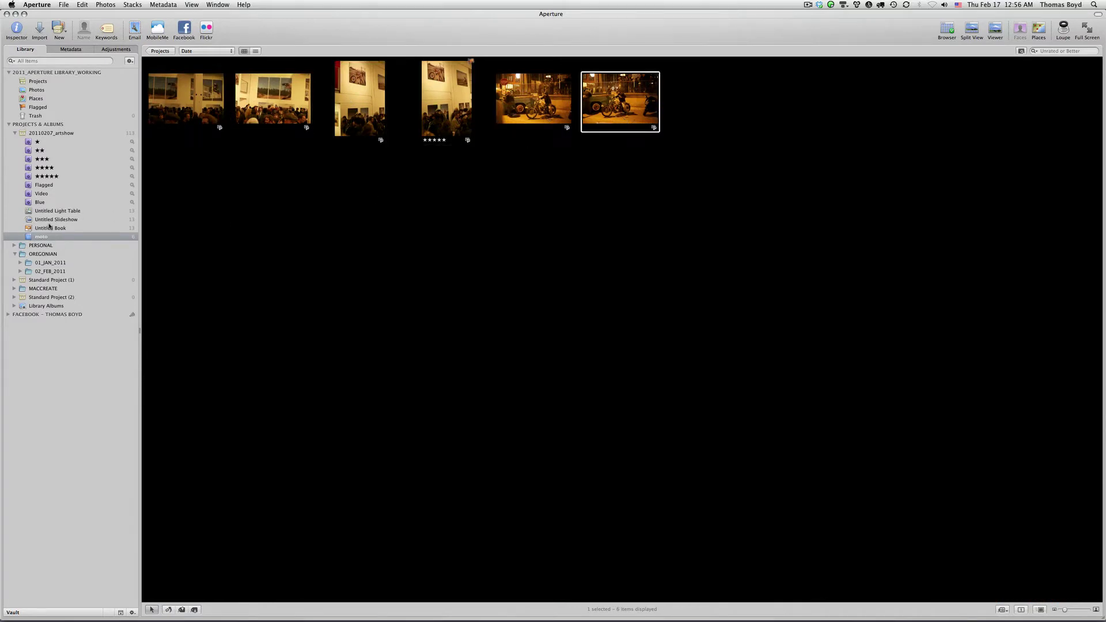
Step: Drag two art-show photos onto the moto album and check its contents
{"action": "left_click", "coordinate": [57, 134]}
{"action": "left_click", "coordinate": [202, 190]}
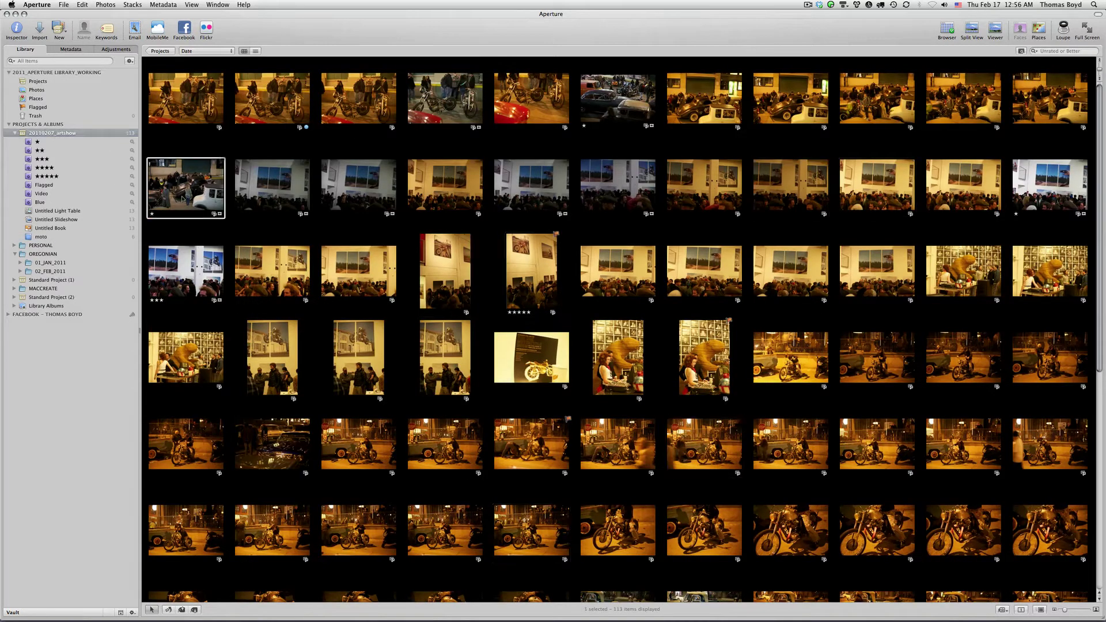
{"action": "left_click_drag", "start_coordinate": [183, 198], "coordinate": [52, 237]}
{"action": "left_click_drag", "start_coordinate": [290, 113], "coordinate": [42, 238]}
{"action": "left_click", "coordinate": [42, 237]}
{"action": "left_click", "coordinate": [468, 226]}
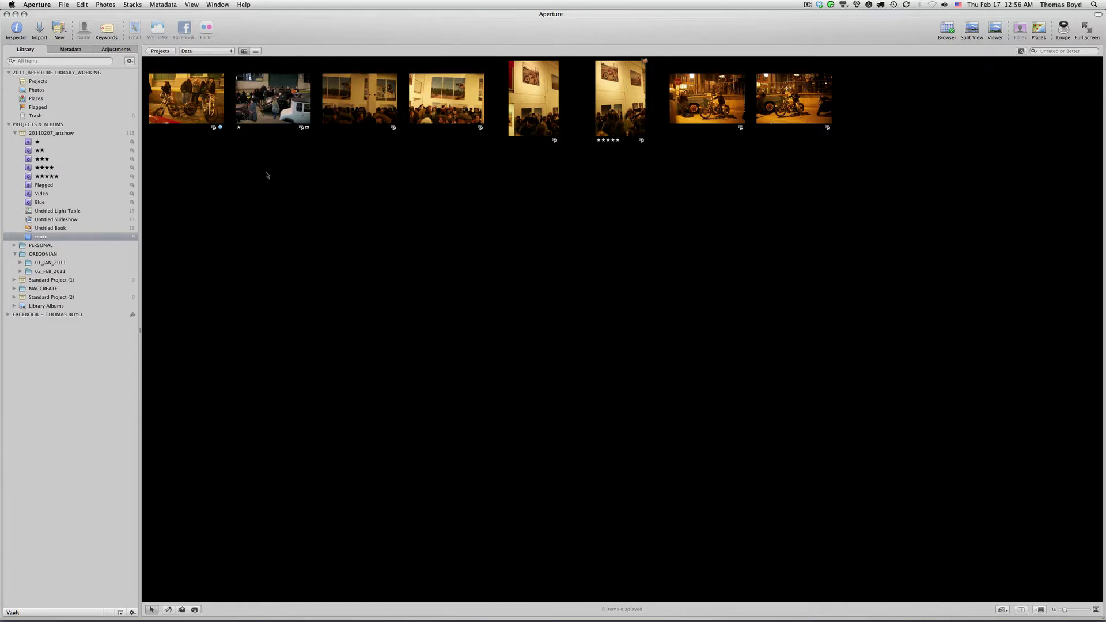
Step: Select ranges of motorcycle and crowd-around-cars photos in artshow, then view the moto album
{"action": "left_click", "coordinate": [53, 133]}
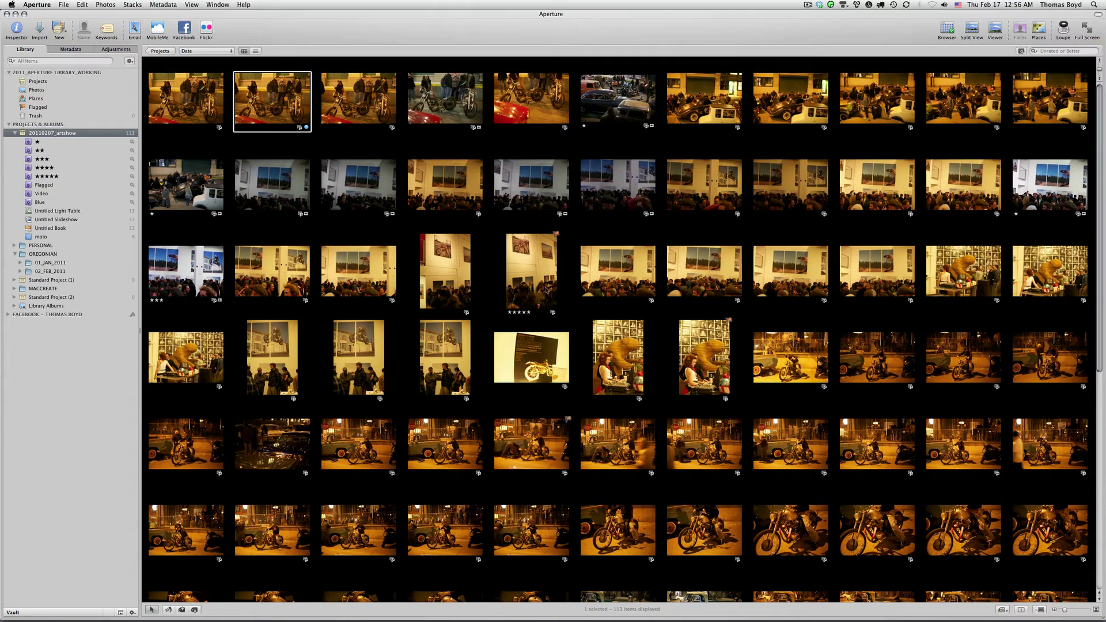
{"action": "left_click", "coordinate": [357, 450]}
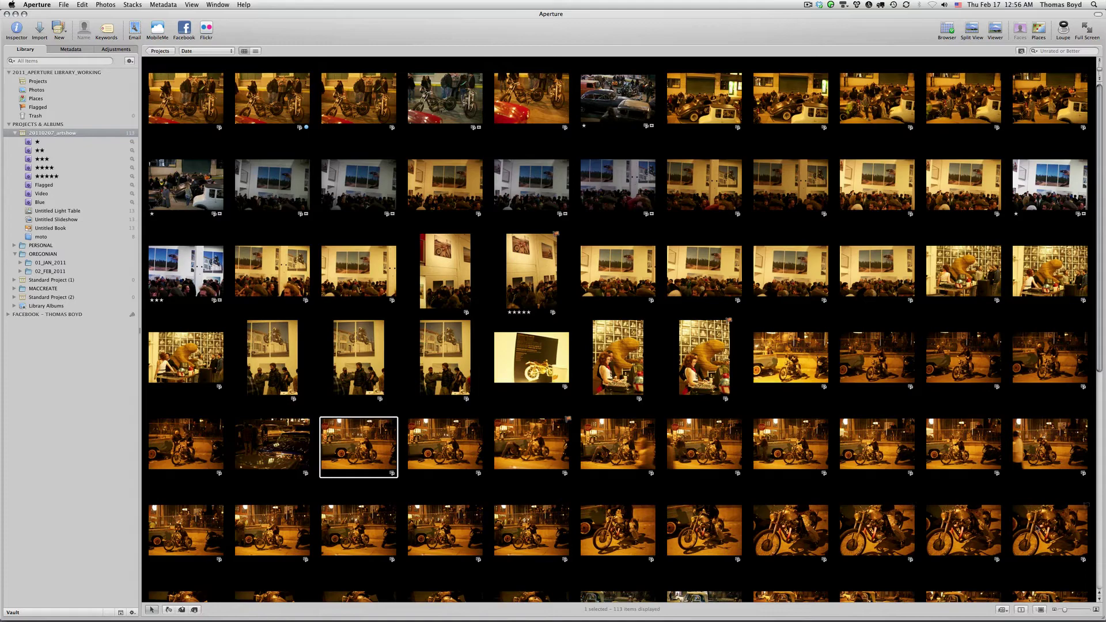
{"action": "left_click", "coordinate": [1037, 527], "text": "shift"}
{"action": "scroll", "coordinate": [374, 460], "scroll_direction": "down", "scroll_amount": 10}
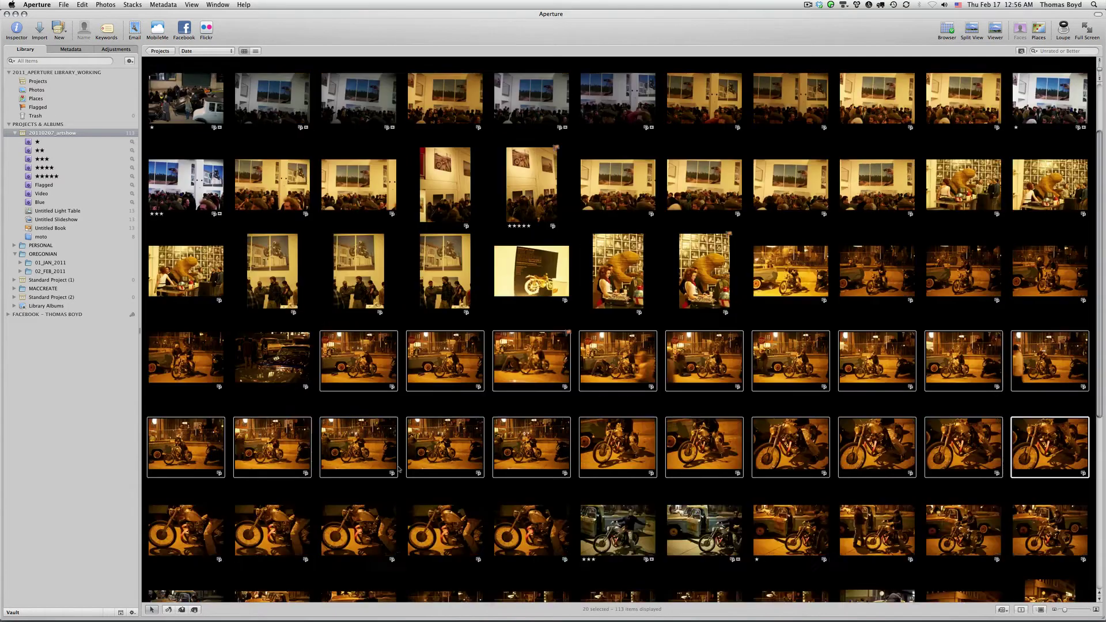
{"action": "left_click", "coordinate": [616, 355]}
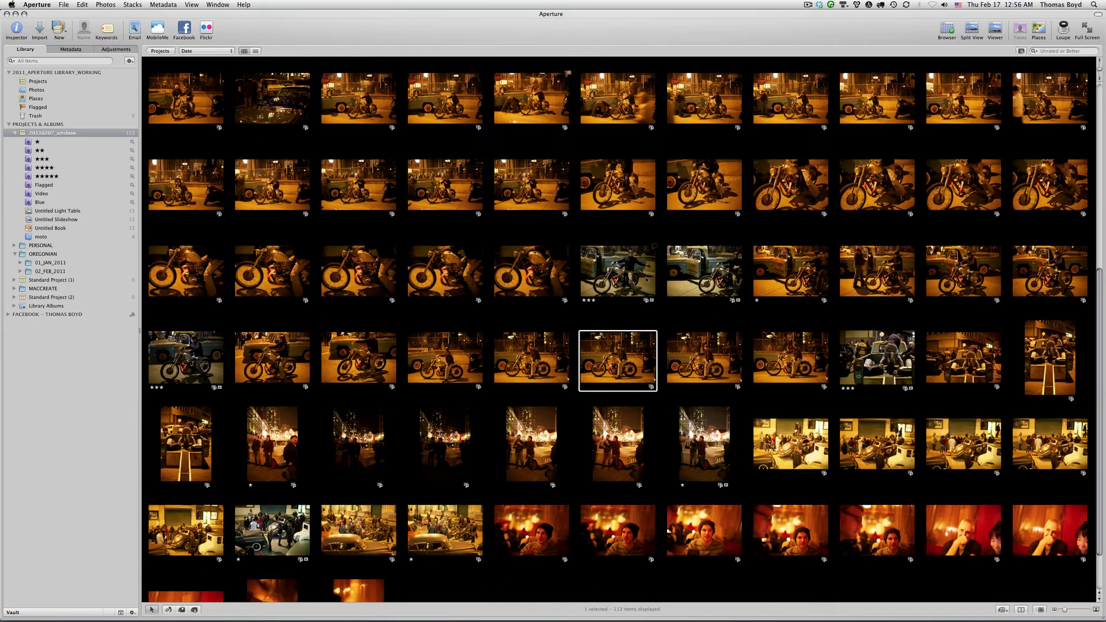
{"action": "left_click", "coordinate": [645, 280]}
{"action": "scroll", "coordinate": [477, 437], "scroll_direction": "down", "scroll_amount": 2}
{"action": "left_click", "coordinate": [272, 471]}
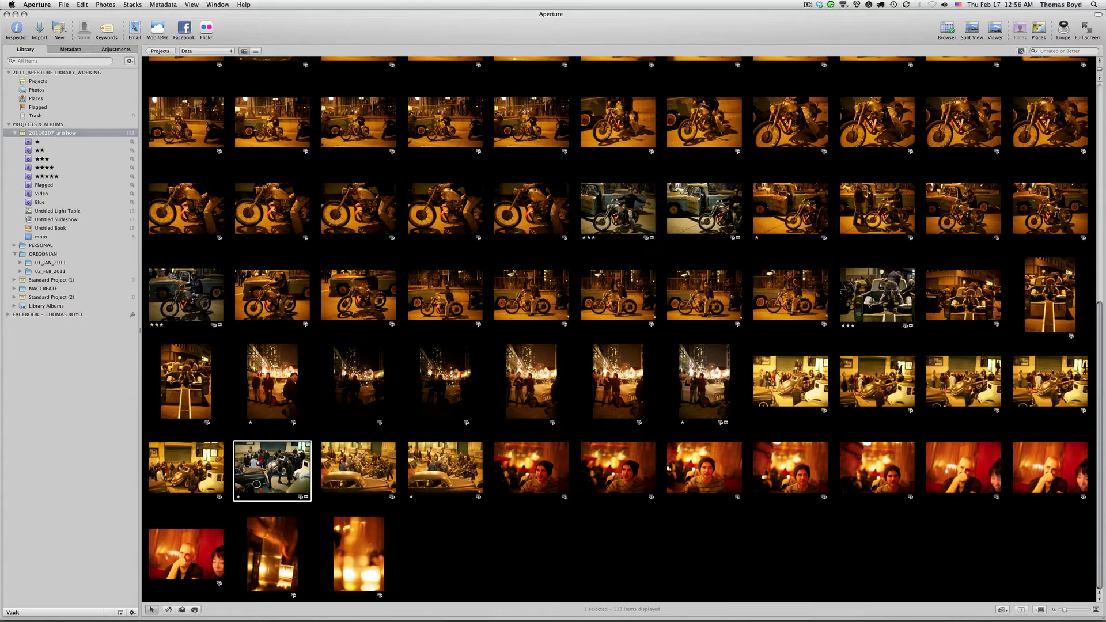
{"action": "left_click", "coordinate": [432, 474], "text": "shift"}
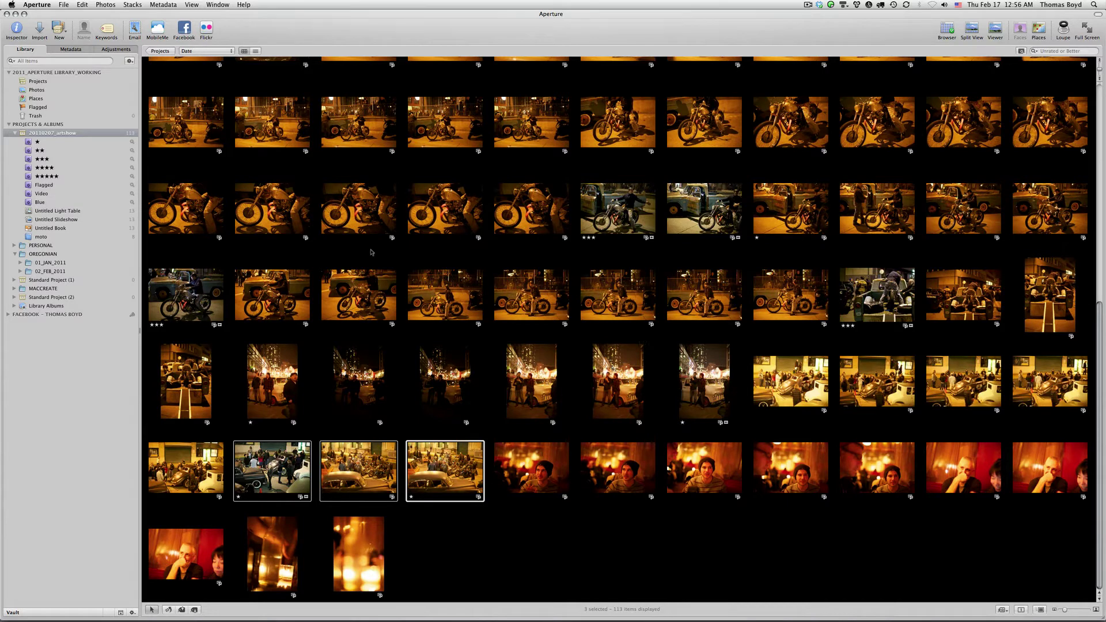
{"action": "left_click", "coordinate": [37, 236]}
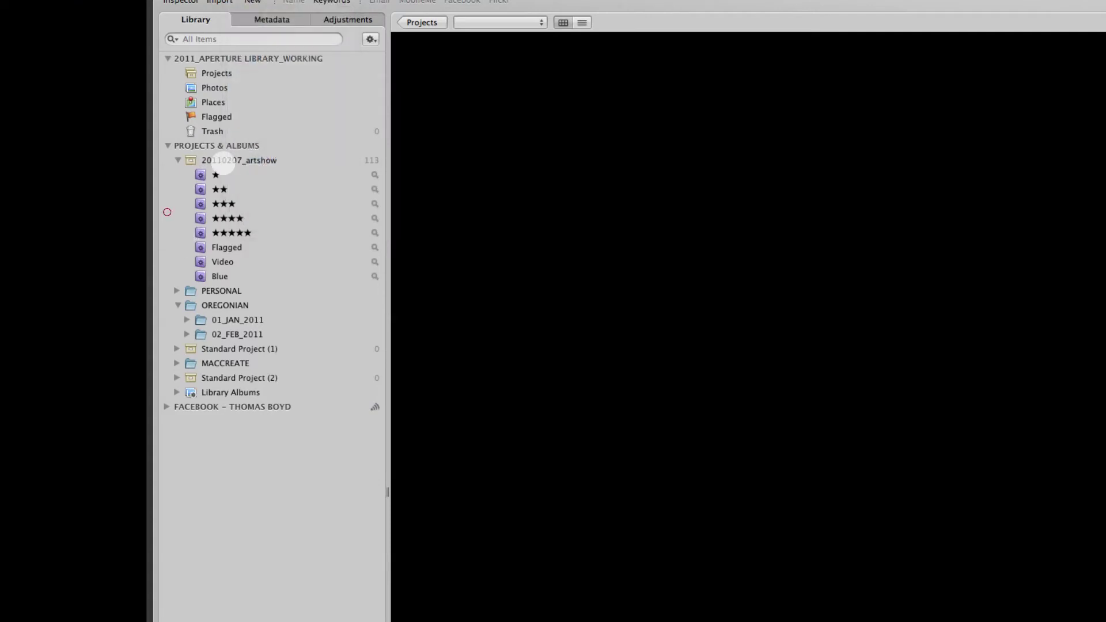
Step: From the one-star ★ album's photos, create a Medium-size book with the Picture Book theme
{"action": "left_click", "coordinate": [217, 160]}
{"action": "left_click", "coordinate": [215, 175]}
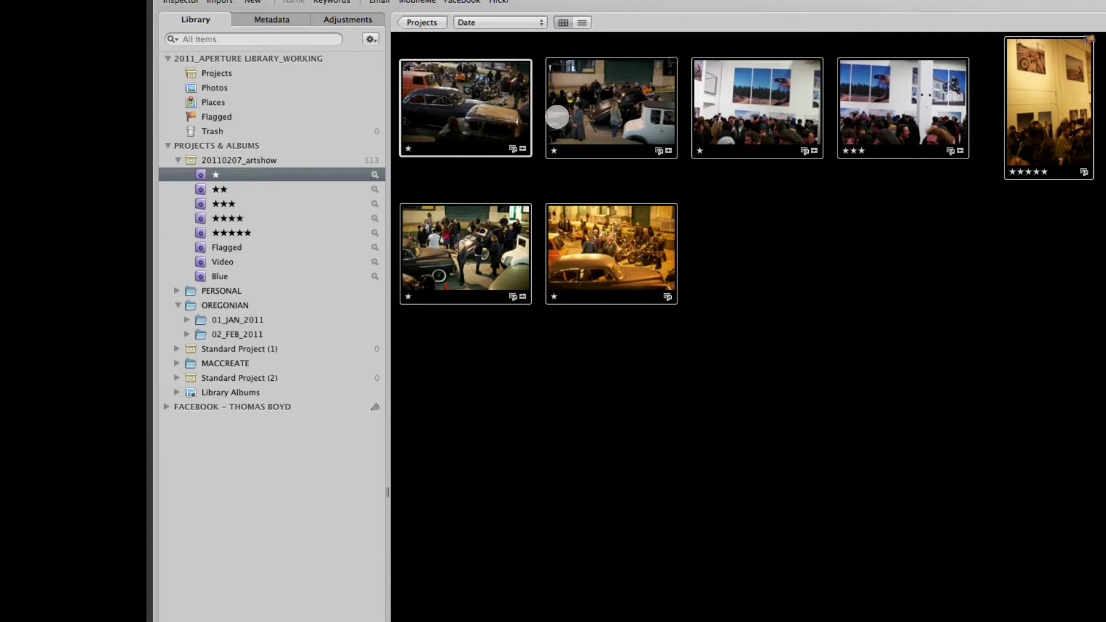
{"action": "left_click", "coordinate": [273, 1]}
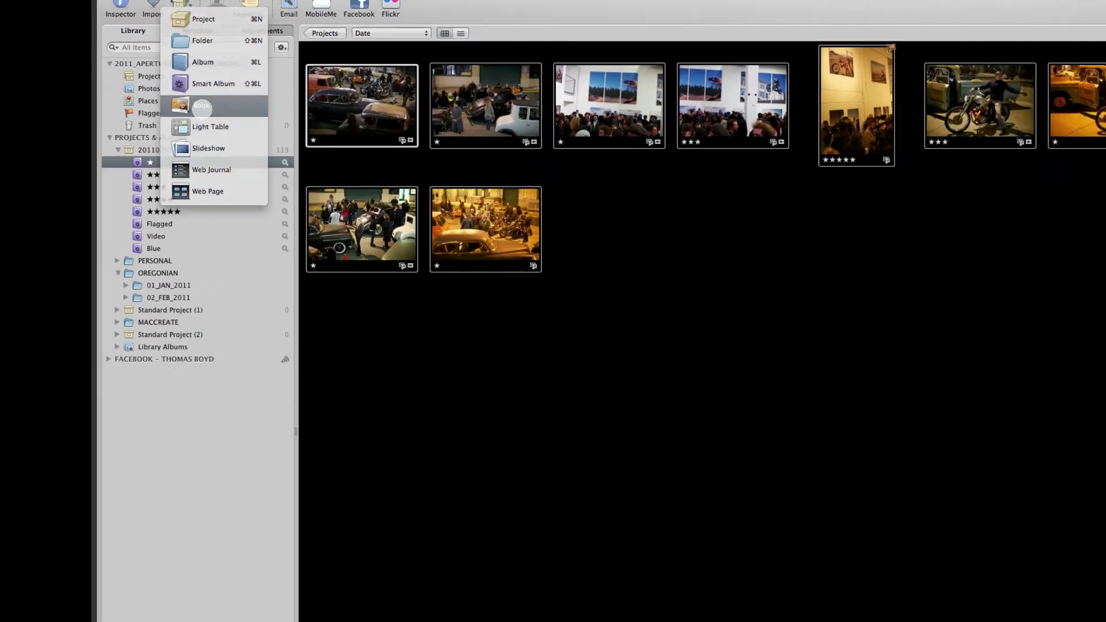
{"action": "left_click", "coordinate": [201, 105]}
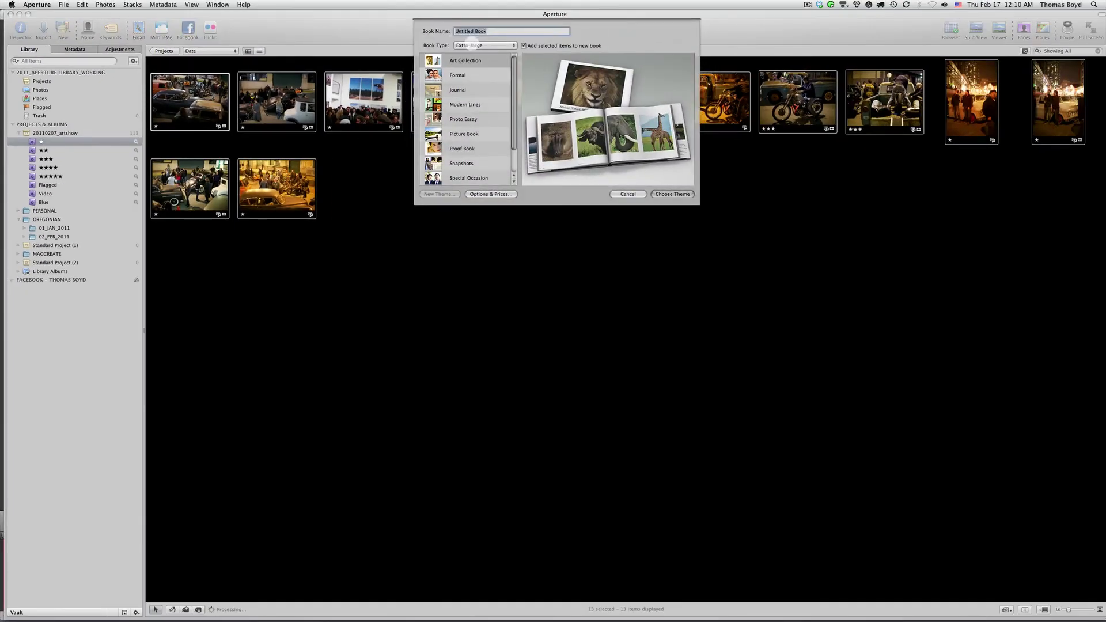
{"action": "left_click", "coordinate": [471, 43]}
{"action": "left_click", "coordinate": [478, 60]}
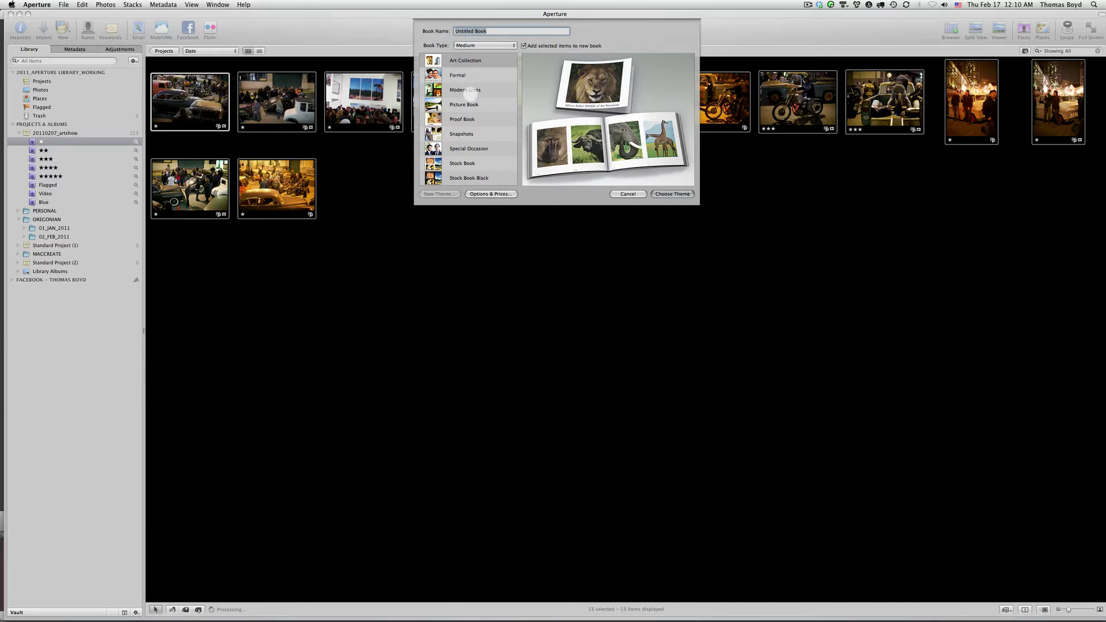
{"action": "left_click", "coordinate": [464, 105]}
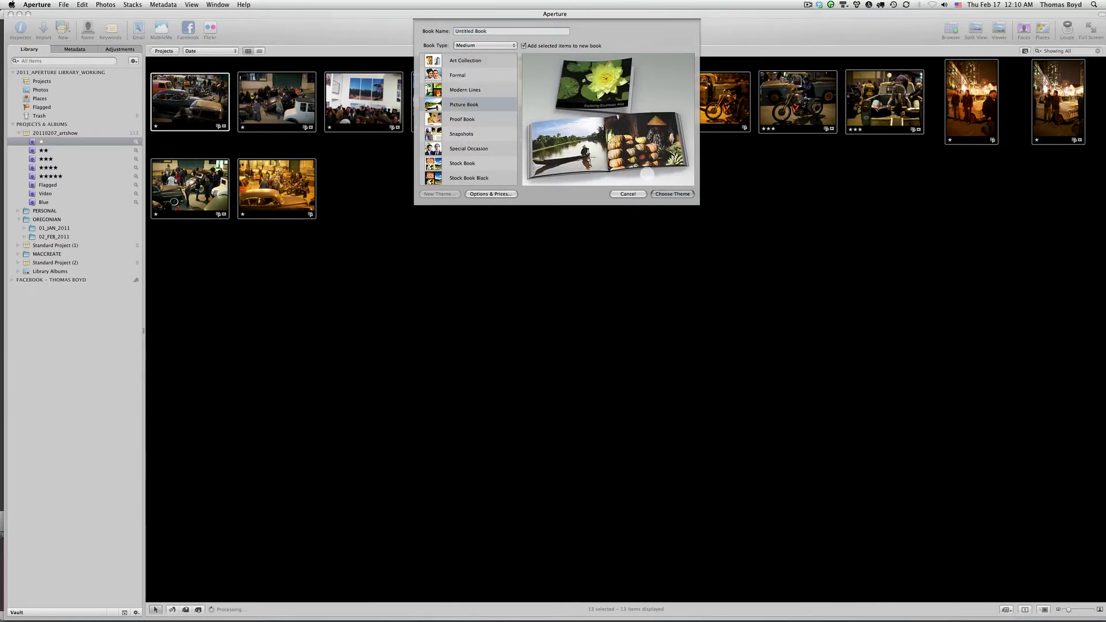
{"action": "left_click", "coordinate": [672, 194]}
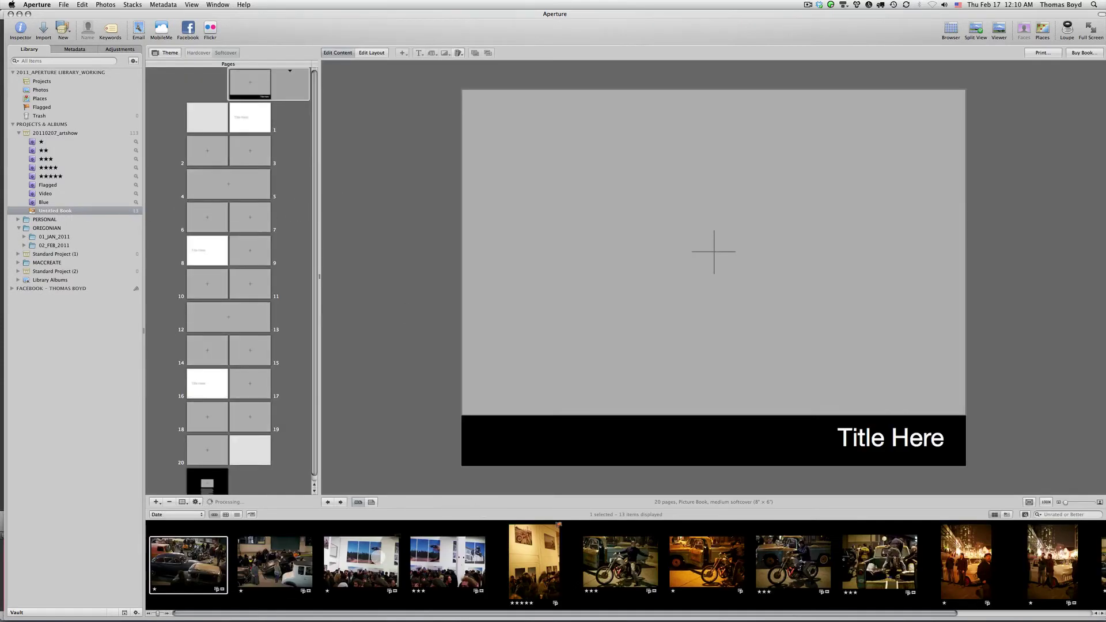
Step: Put the motorcycle shot on the book cover and the truck-and-motorcycle shot on page 3, then go back to the project
{"action": "left_click", "coordinate": [613, 573]}
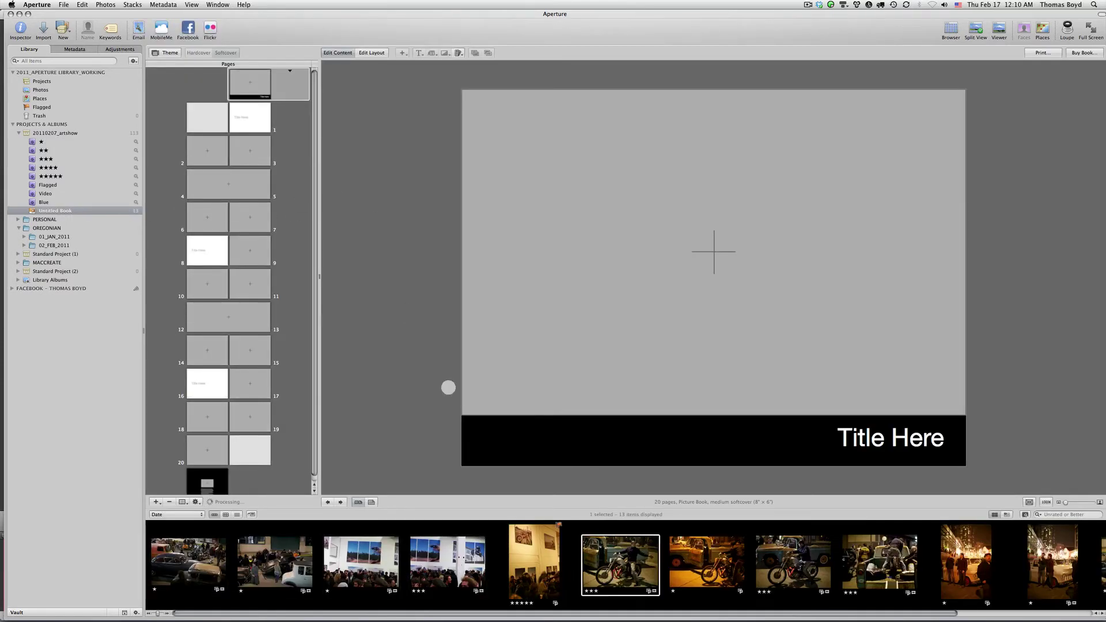
{"action": "left_click_drag", "start_coordinate": [626, 569], "coordinate": [529, 283]}
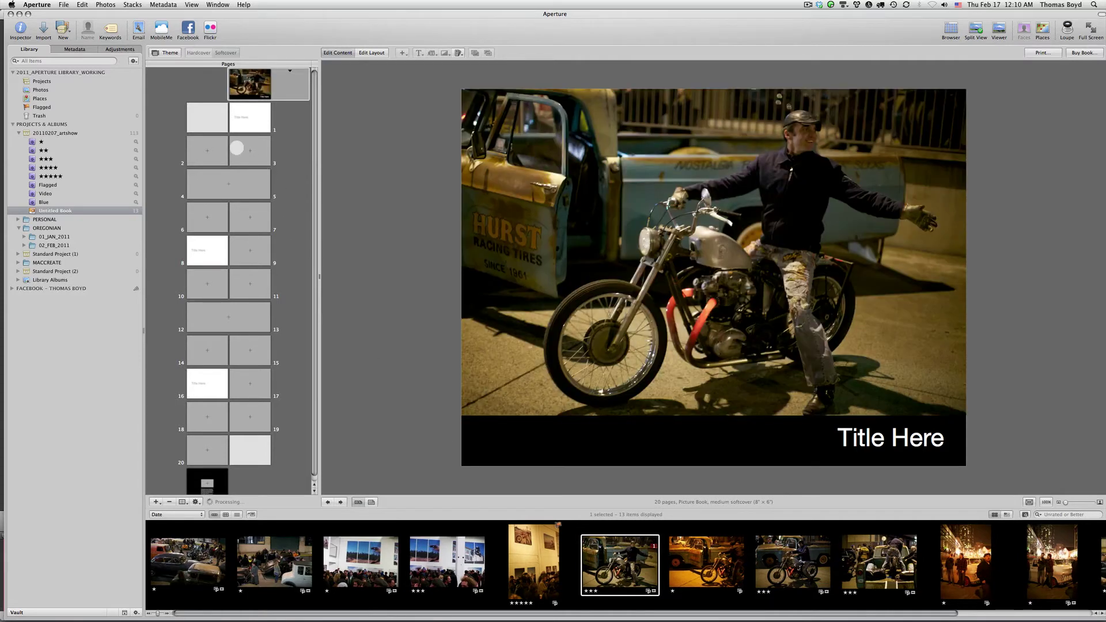
{"action": "left_click", "coordinate": [238, 153]}
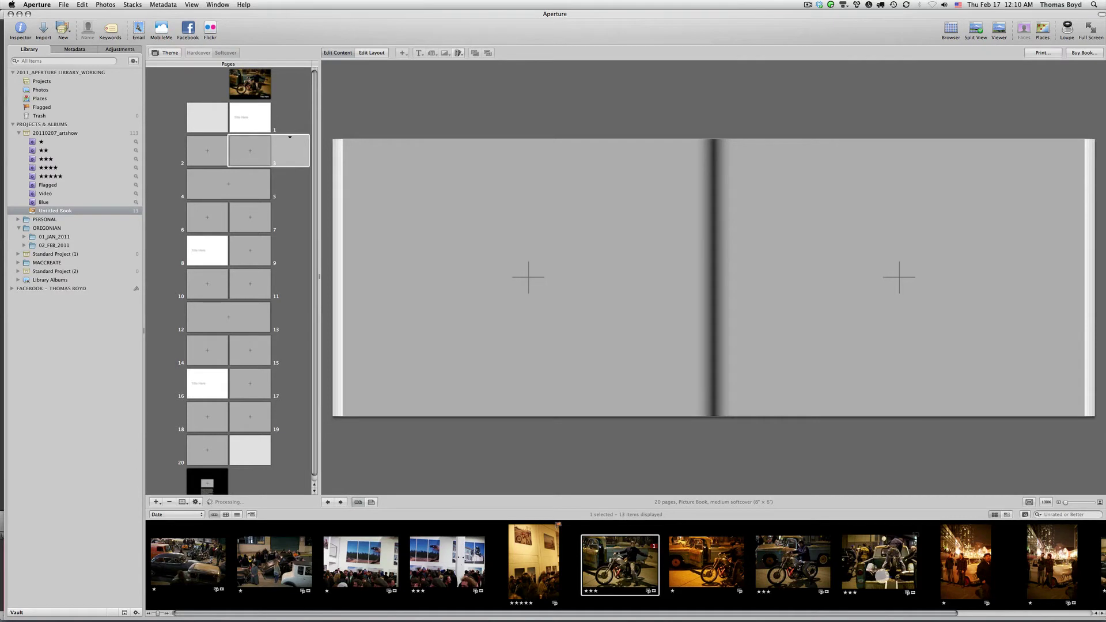
{"action": "left_click_drag", "start_coordinate": [882, 576], "coordinate": [750, 343]}
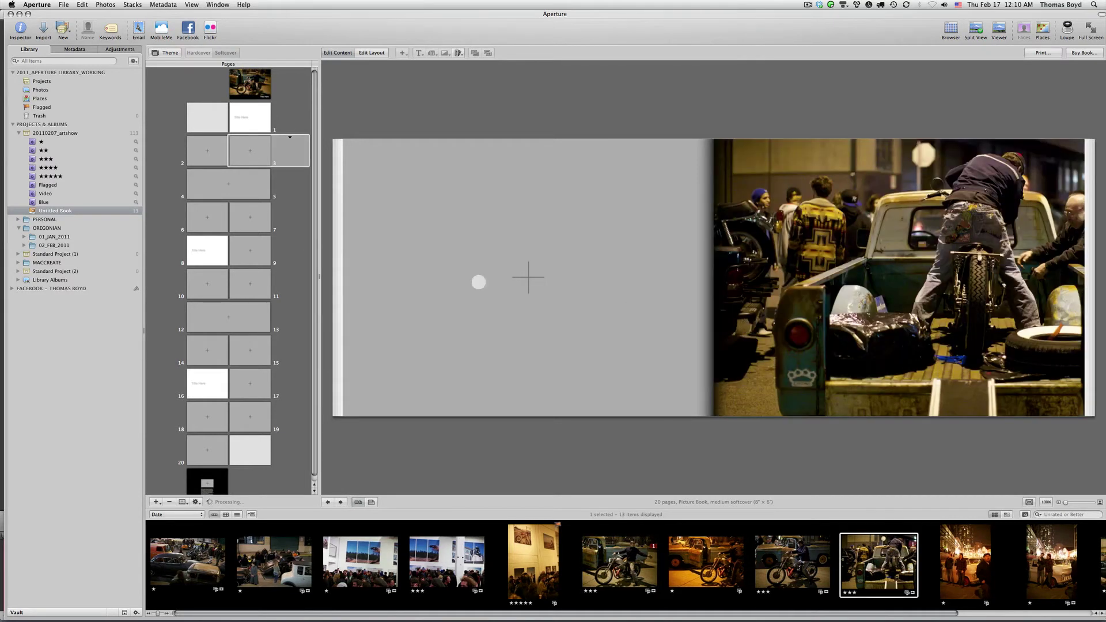
{"action": "left_click", "coordinate": [30, 133]}
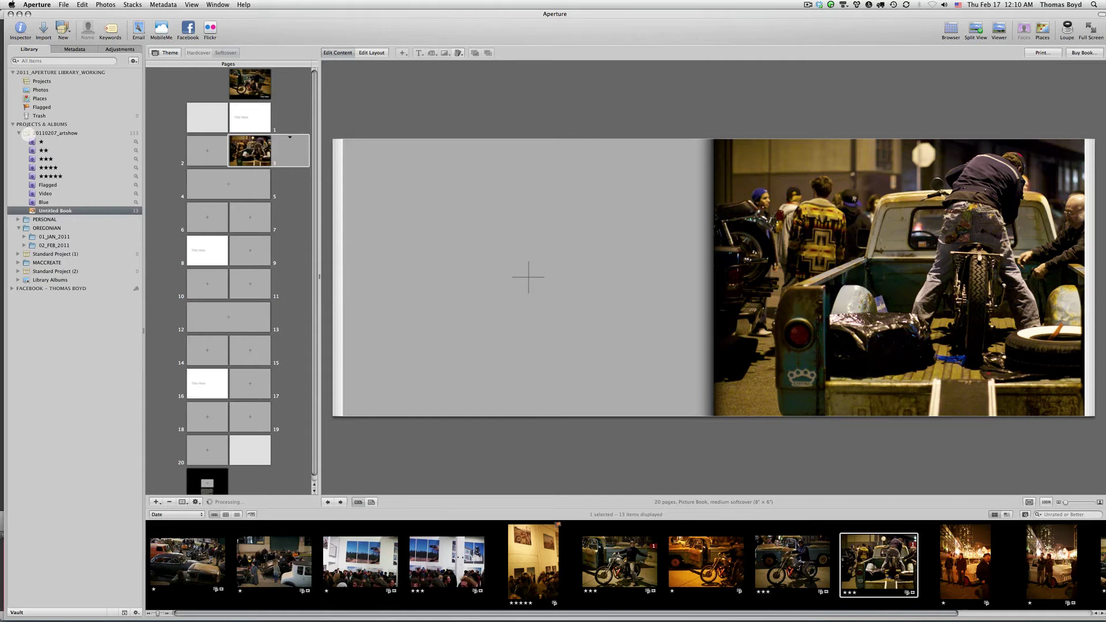
Step: Make an Untitled Light Table from the 13 one-star artshow photos and reopen its empty canvas
{"action": "left_click", "coordinate": [40, 141]}
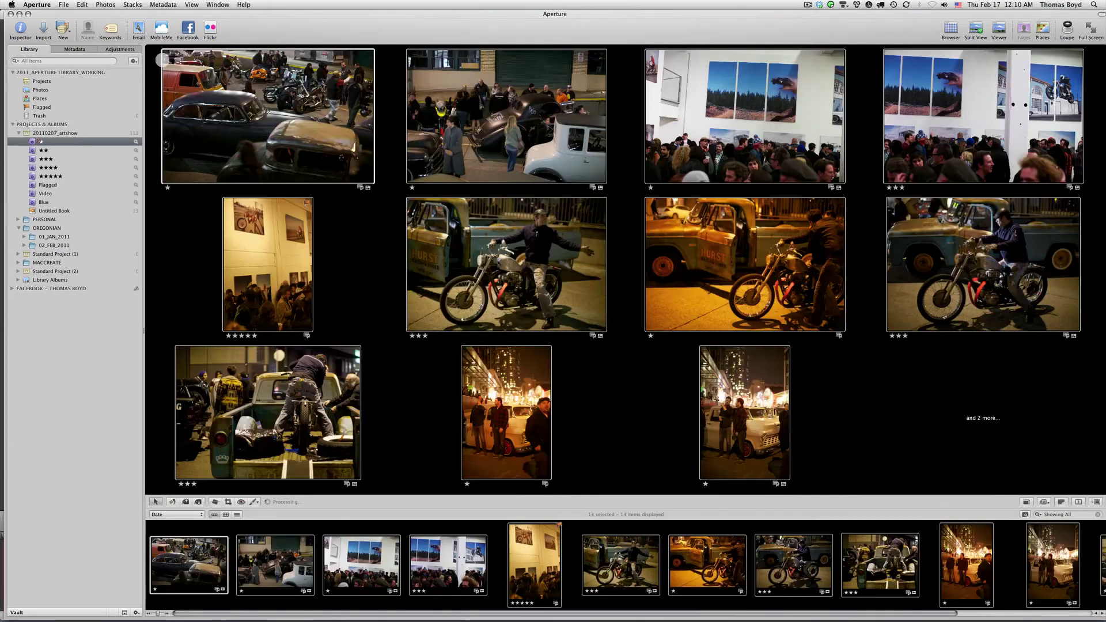
{"action": "left_click", "coordinate": [63, 27]}
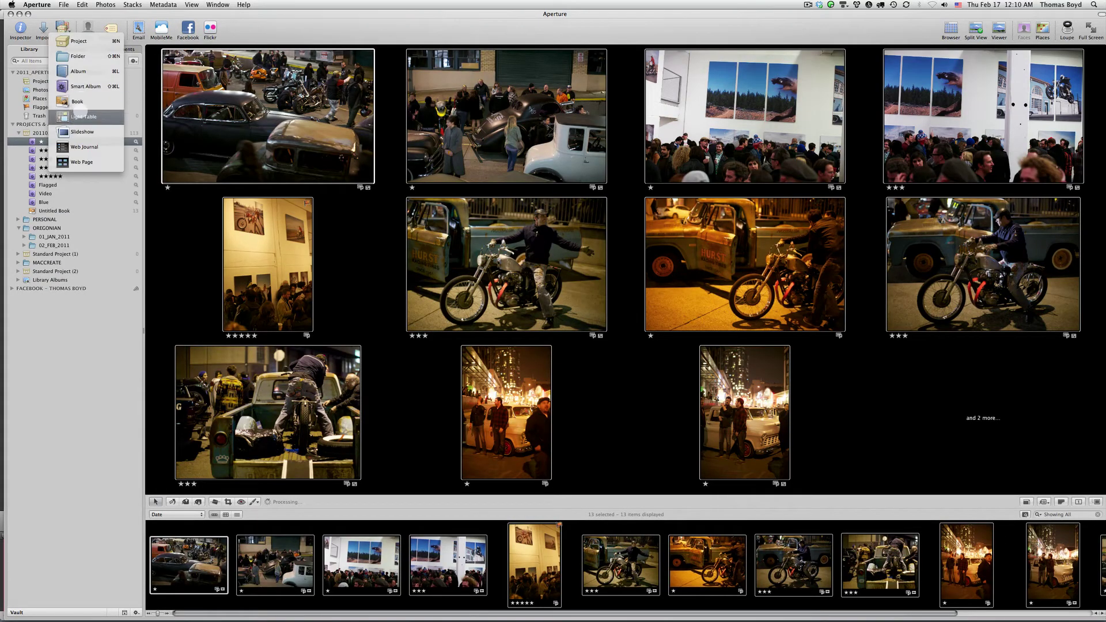
{"action": "left_click", "coordinate": [82, 116]}
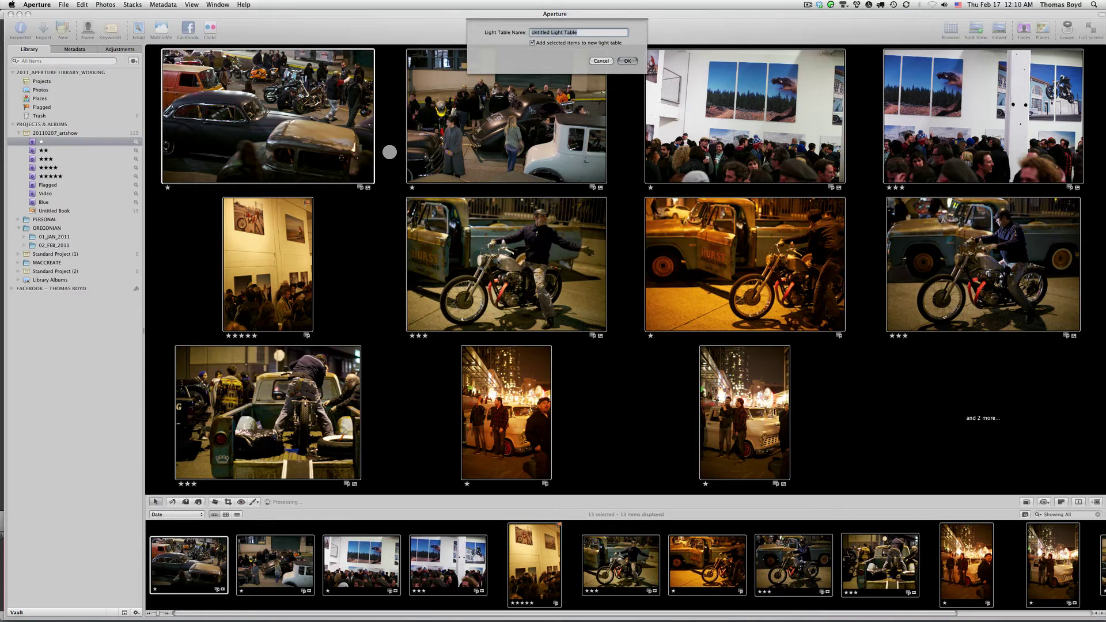
{"action": "left_click", "coordinate": [627, 61]}
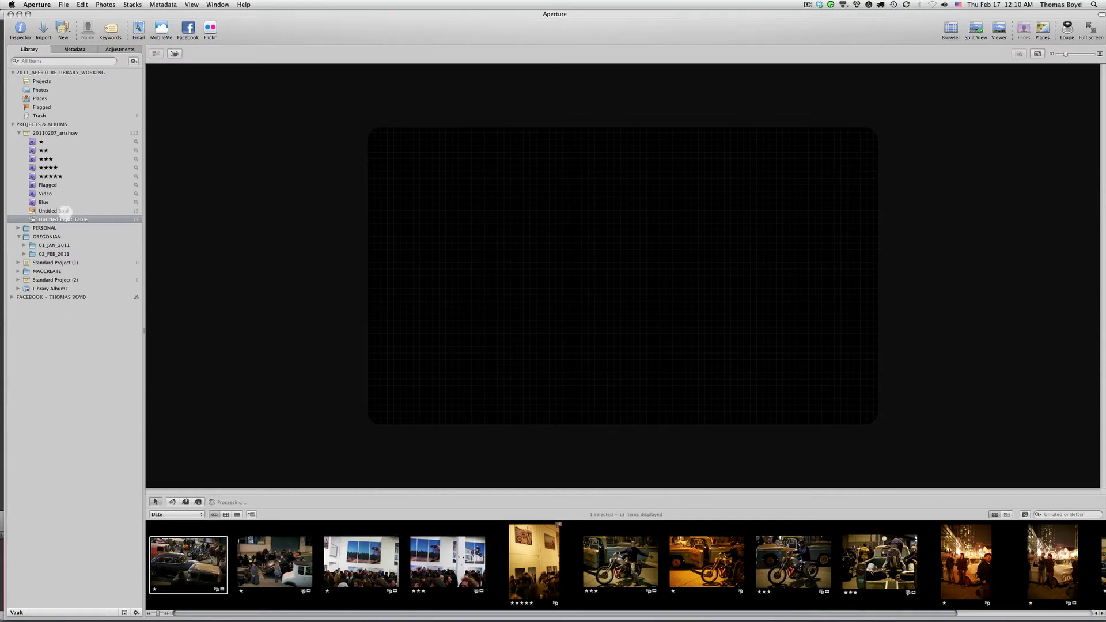
{"action": "left_click", "coordinate": [44, 142]}
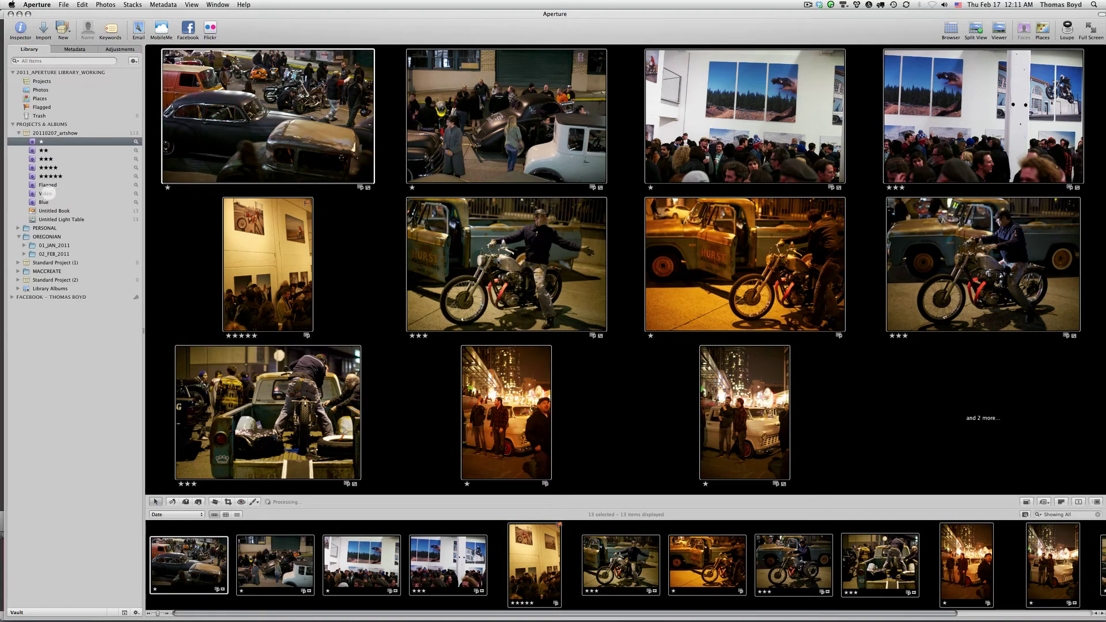
{"action": "left_click", "coordinate": [63, 219]}
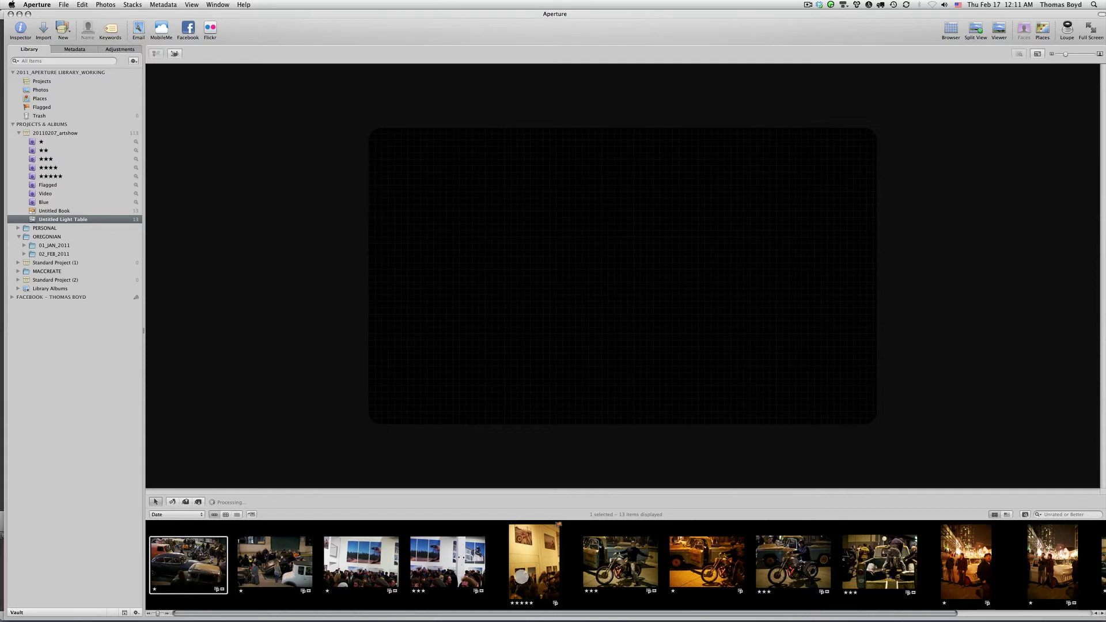
Step: Add the motorcycle photo and the night street portrait to the light table, positioning the motorcycle shot
{"action": "left_click", "coordinate": [795, 565]}
{"action": "left_click_drag", "start_coordinate": [798, 567], "coordinate": [611, 57]}
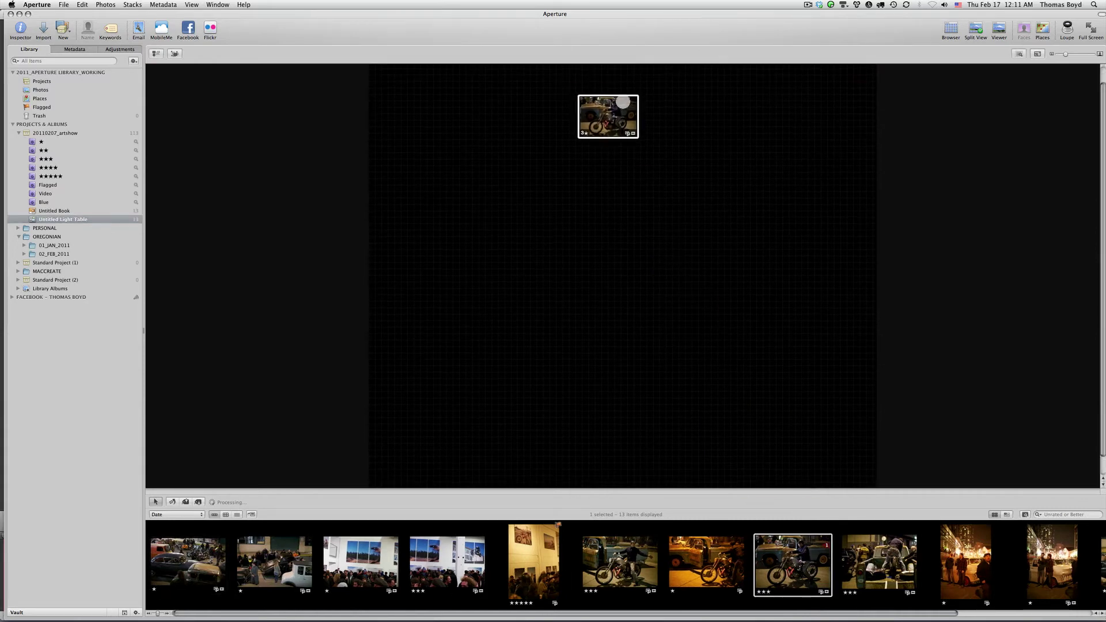
{"action": "left_click_drag", "start_coordinate": [636, 135], "coordinate": [951, 377]}
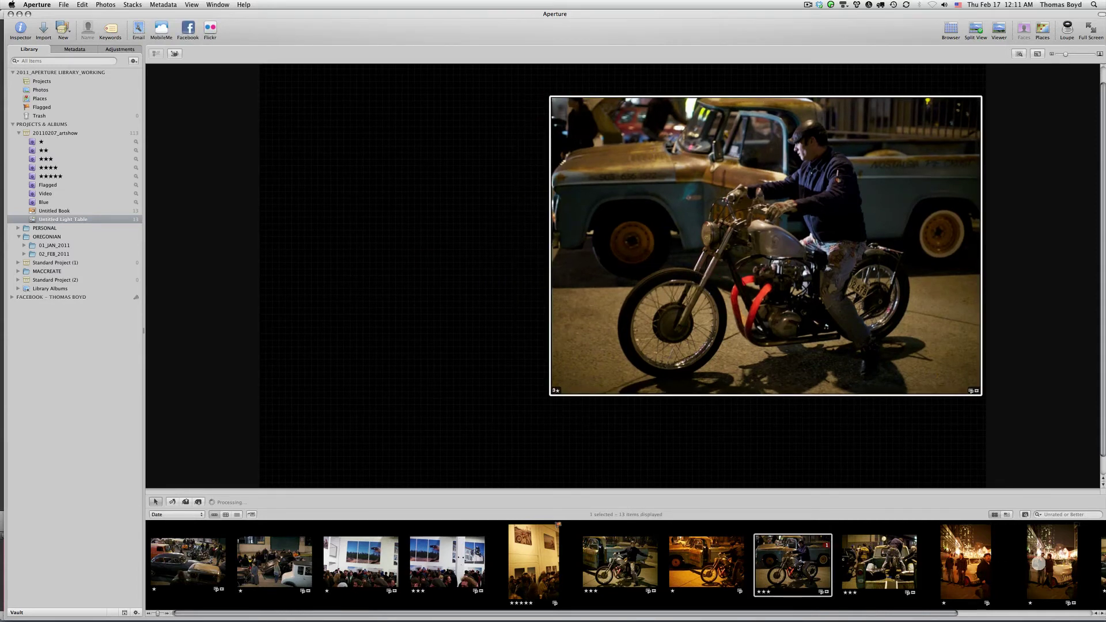
{"action": "left_click", "coordinate": [1040, 563]}
{"action": "left_click_drag", "start_coordinate": [589, 256], "coordinate": [486, 332]}
Step: Add the gallery crowd photo, resize it to align with the portrait, then select the large motorcycle photo
{"action": "left_click", "coordinate": [409, 437]}
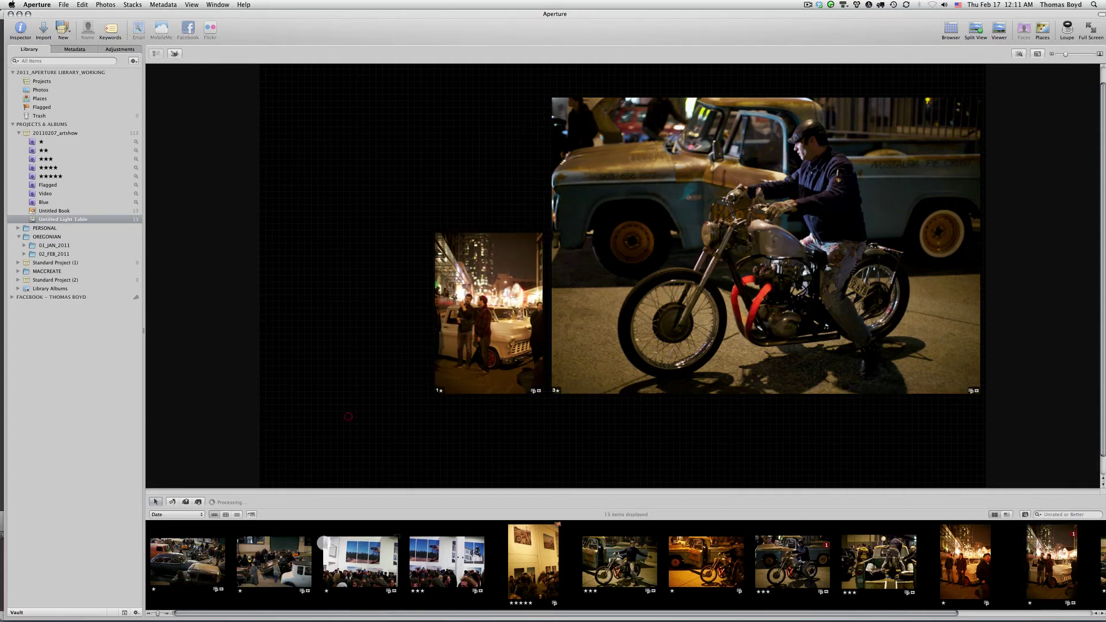
{"action": "left_click_drag", "start_coordinate": [368, 561], "coordinate": [450, 151]}
{"action": "left_click_drag", "start_coordinate": [517, 202], "coordinate": [512, 204]}
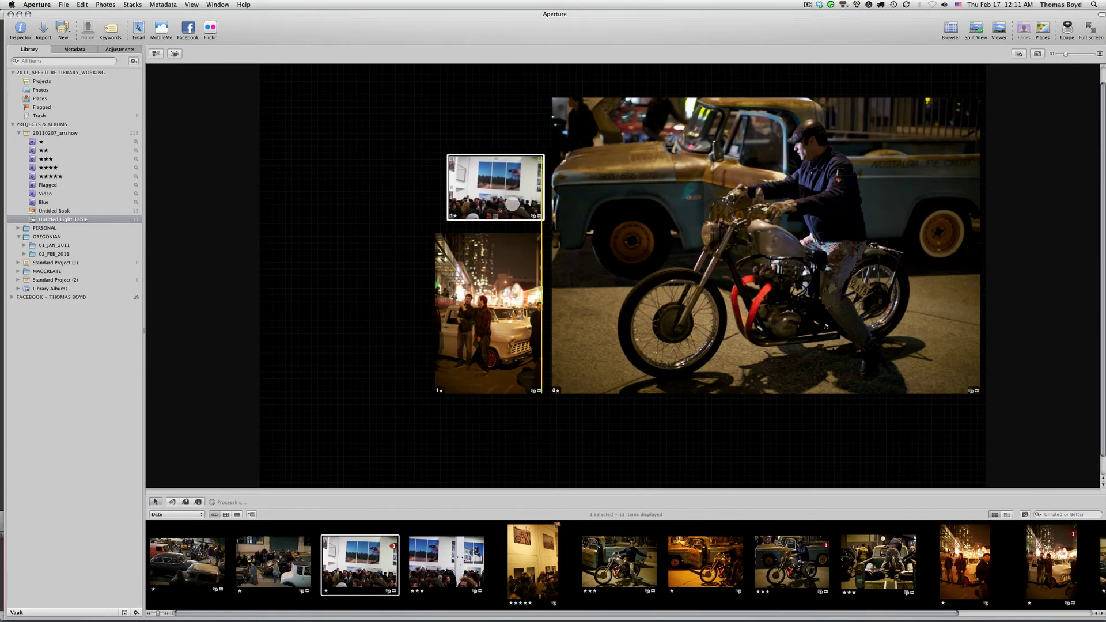
{"action": "left_click", "coordinate": [402, 157]}
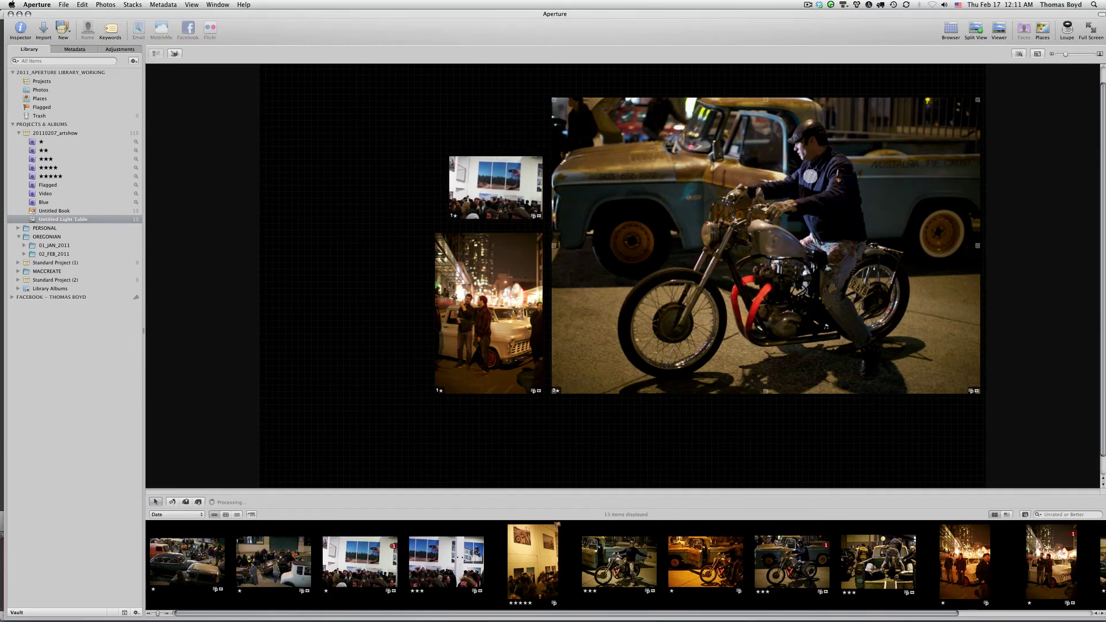
{"action": "left_click", "coordinate": [694, 229]}
Step: Build an Untitled Slideshow from the one-star album's 13 photos using the Classic theme
{"action": "left_click", "coordinate": [44, 28]}
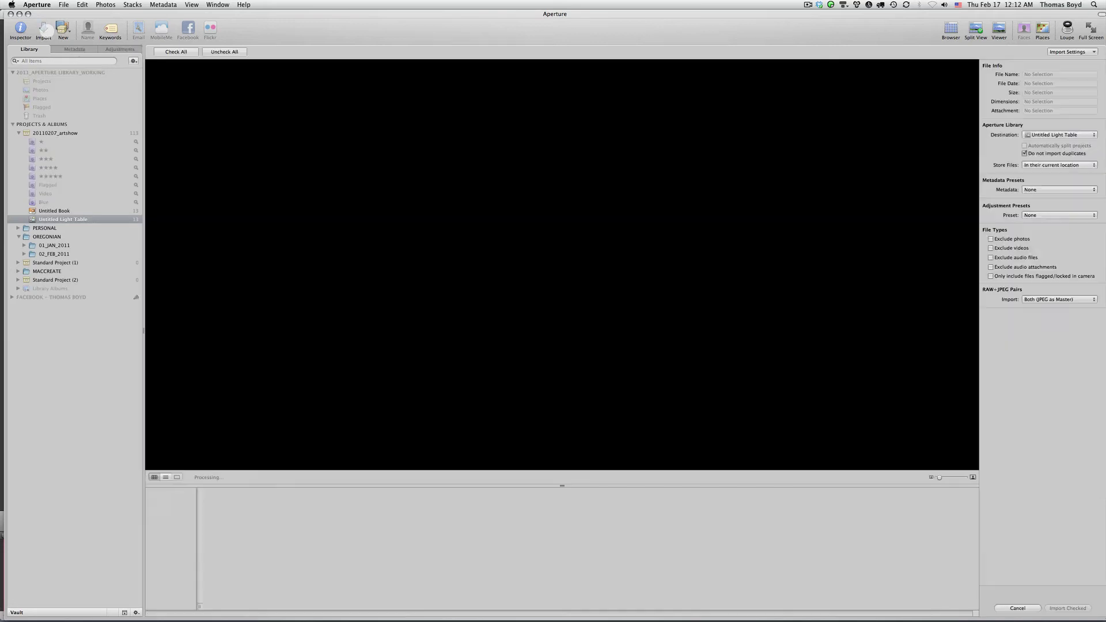
{"action": "left_click", "coordinate": [11, 50]}
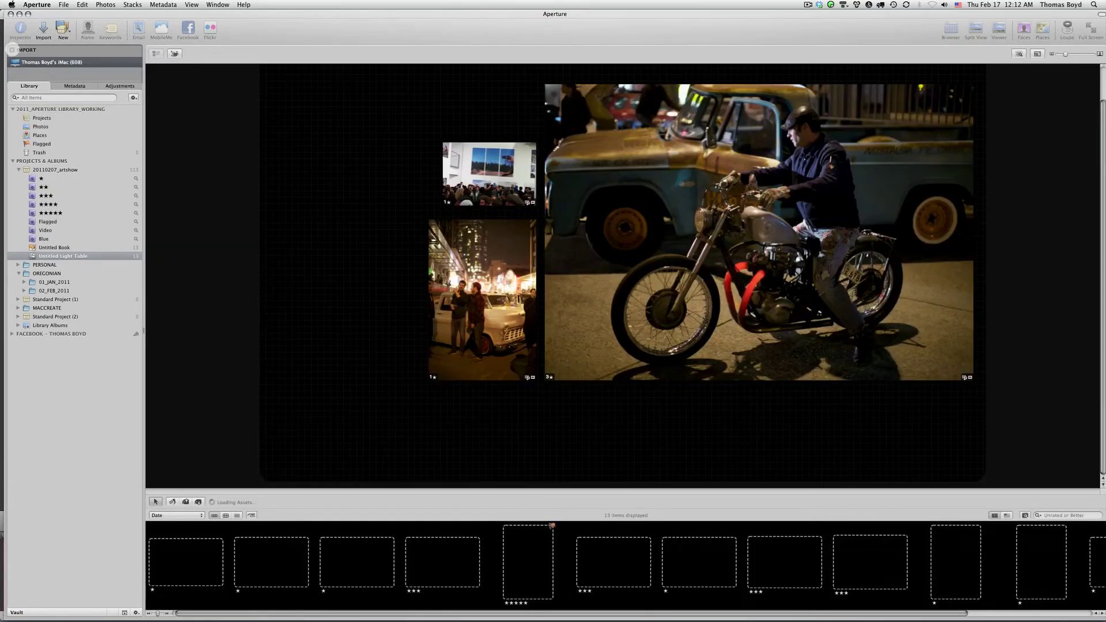
{"action": "left_click", "coordinate": [62, 29]}
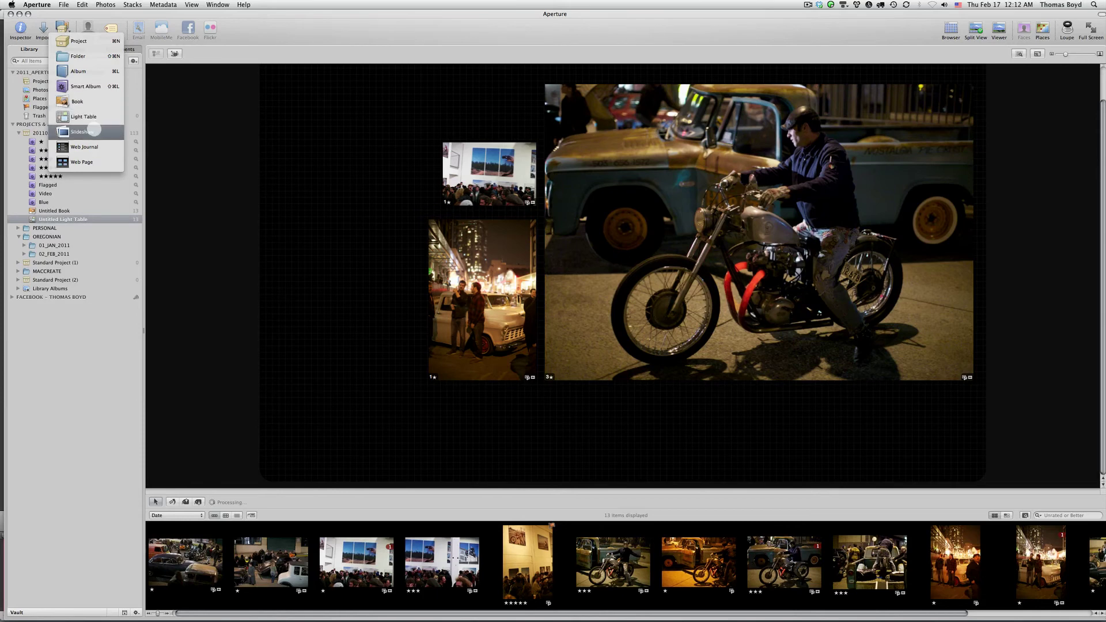
{"action": "left_click", "coordinate": [23, 152]}
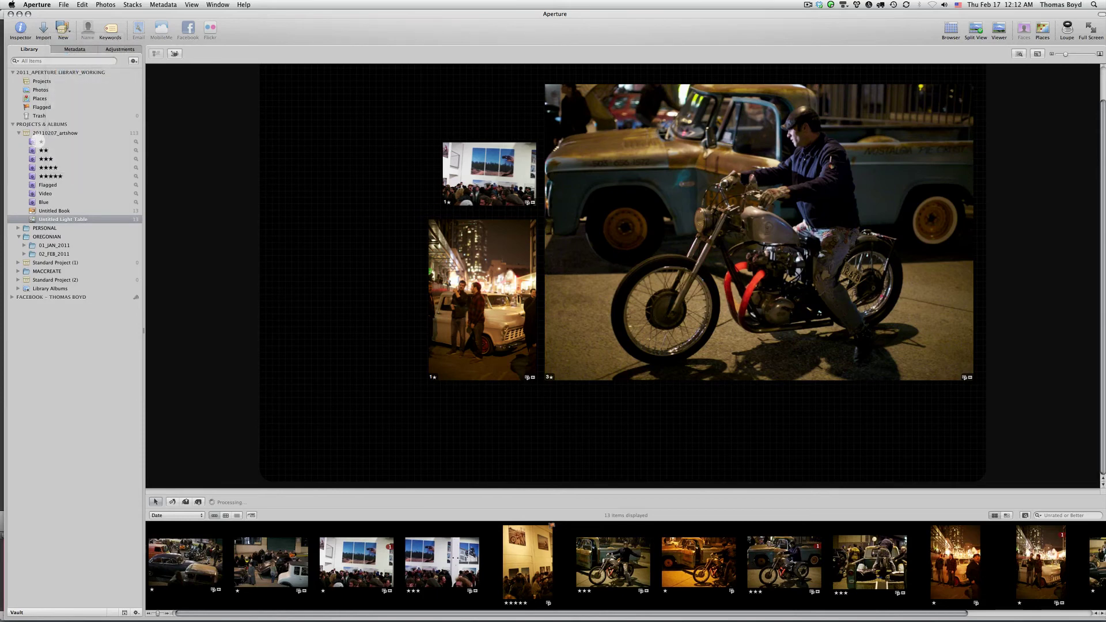
{"action": "left_click", "coordinate": [38, 142]}
{"action": "left_click", "coordinate": [64, 29]}
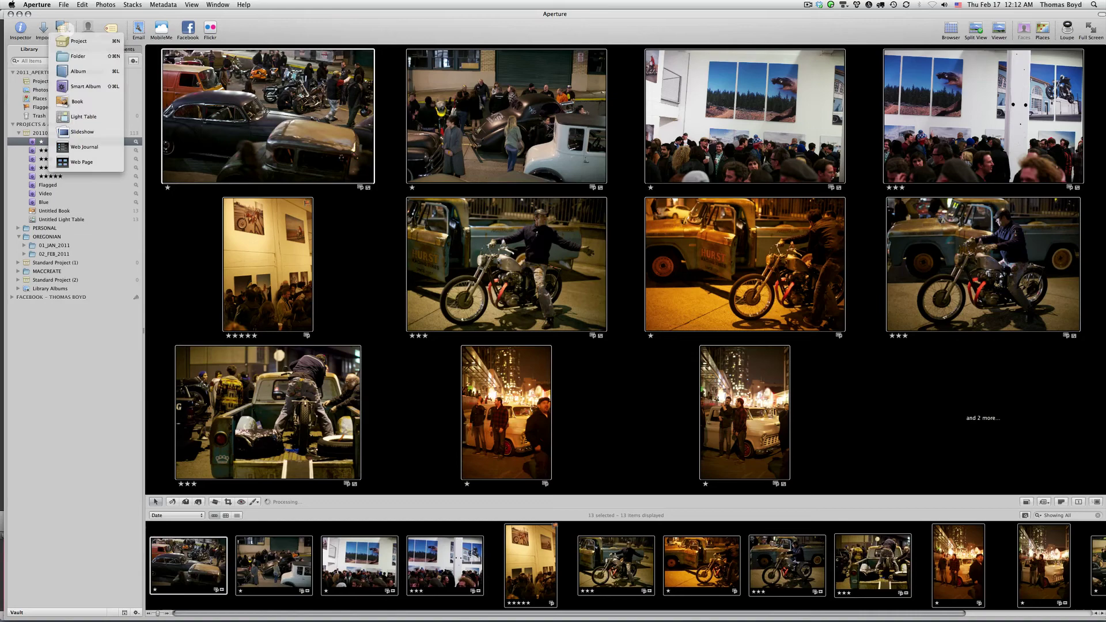
{"action": "left_click", "coordinate": [75, 130]}
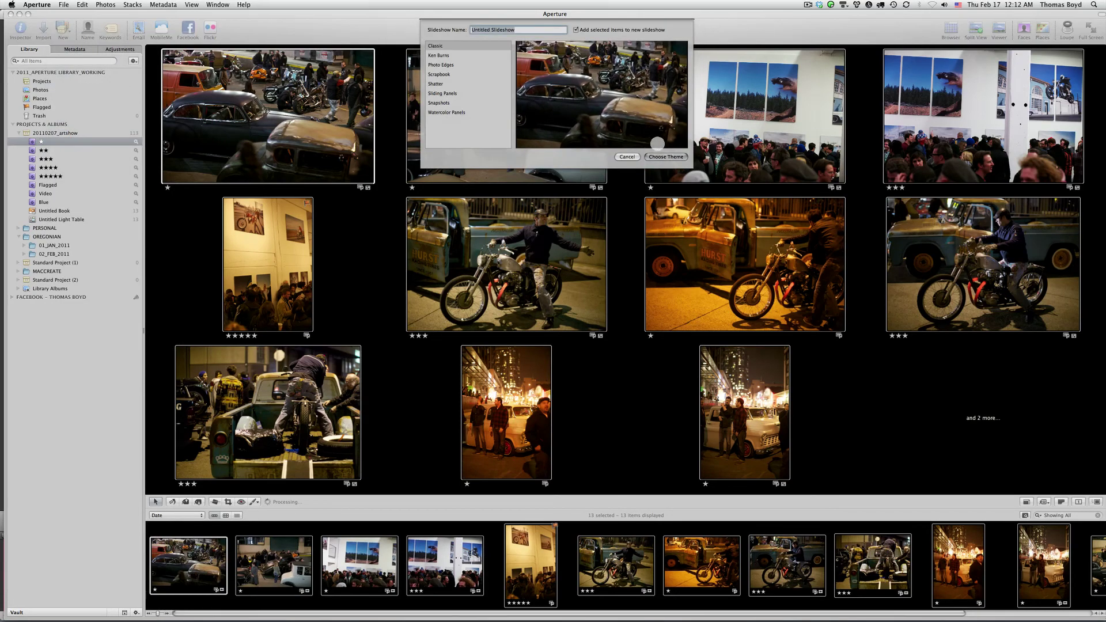
{"action": "left_click", "coordinate": [667, 156]}
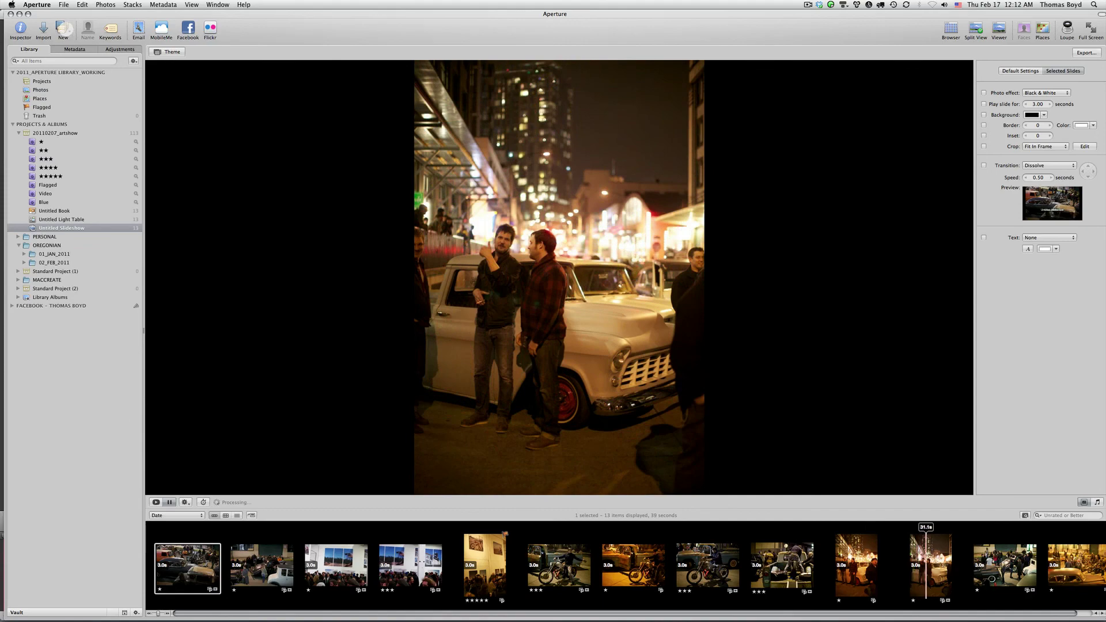
Step: Leave the slideshow and return to browsing the one-star artshow album's 13 photos
{"action": "left_click", "coordinate": [62, 29]}
{"action": "left_click", "coordinate": [60, 29]}
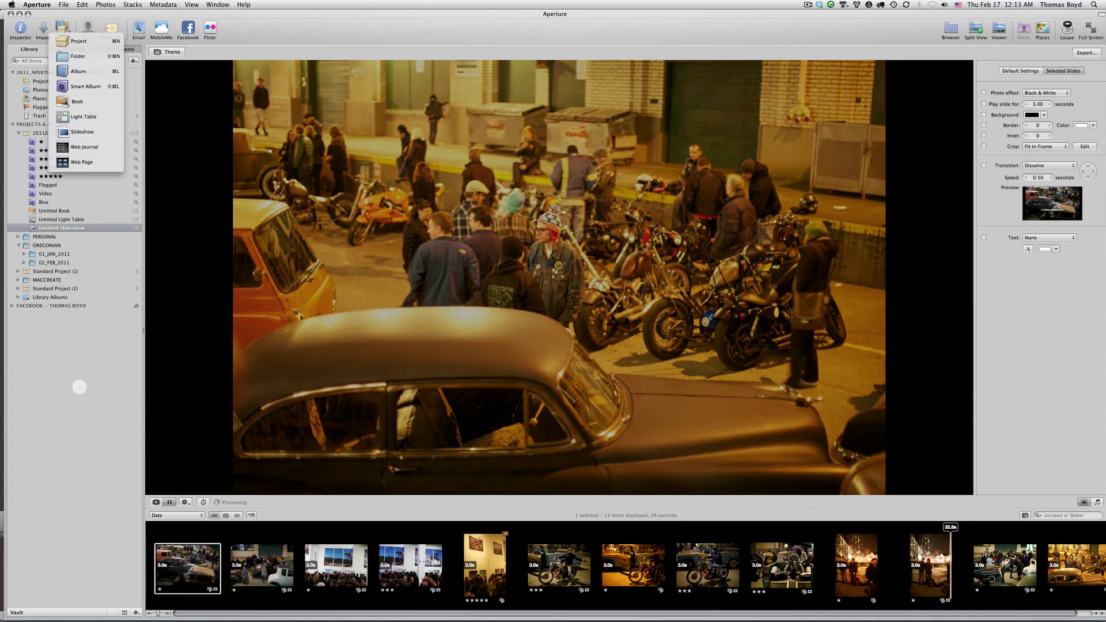
{"action": "left_click", "coordinate": [80, 382]}
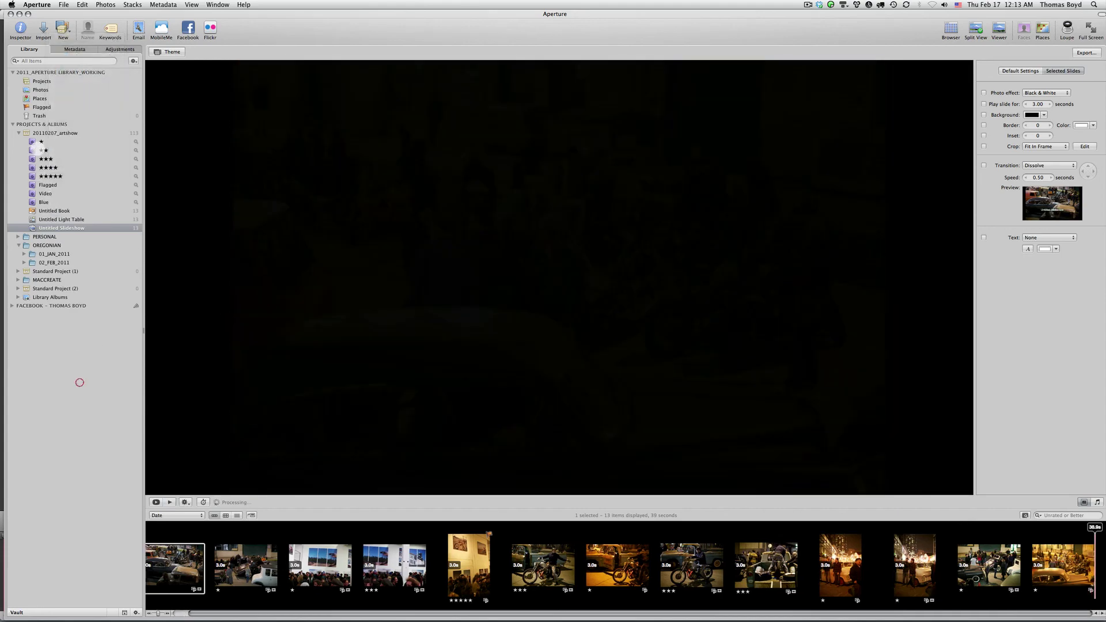
{"action": "left_click", "coordinate": [38, 141]}
{"action": "left_click", "coordinate": [61, 29]}
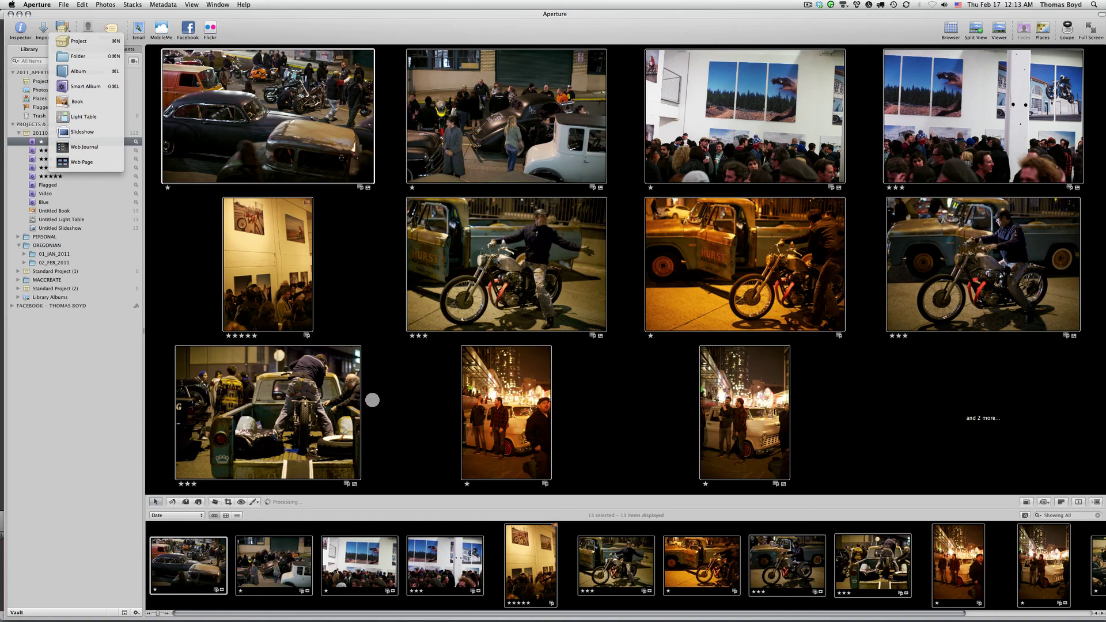
{"action": "left_click", "coordinate": [86, 210]}
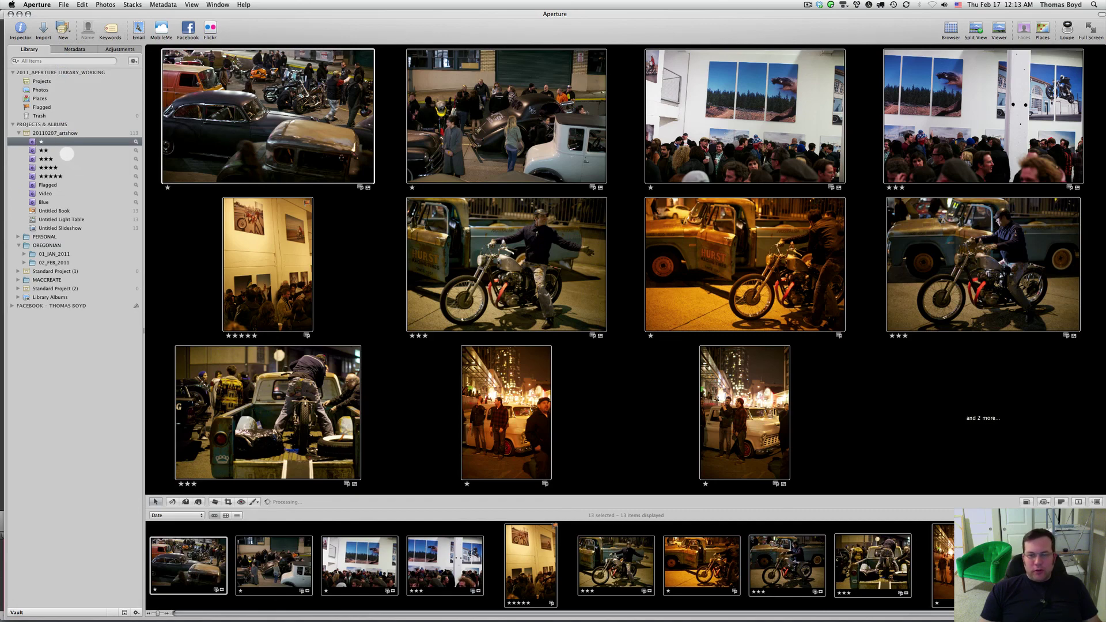
{"action": "key", "text": "Down"}
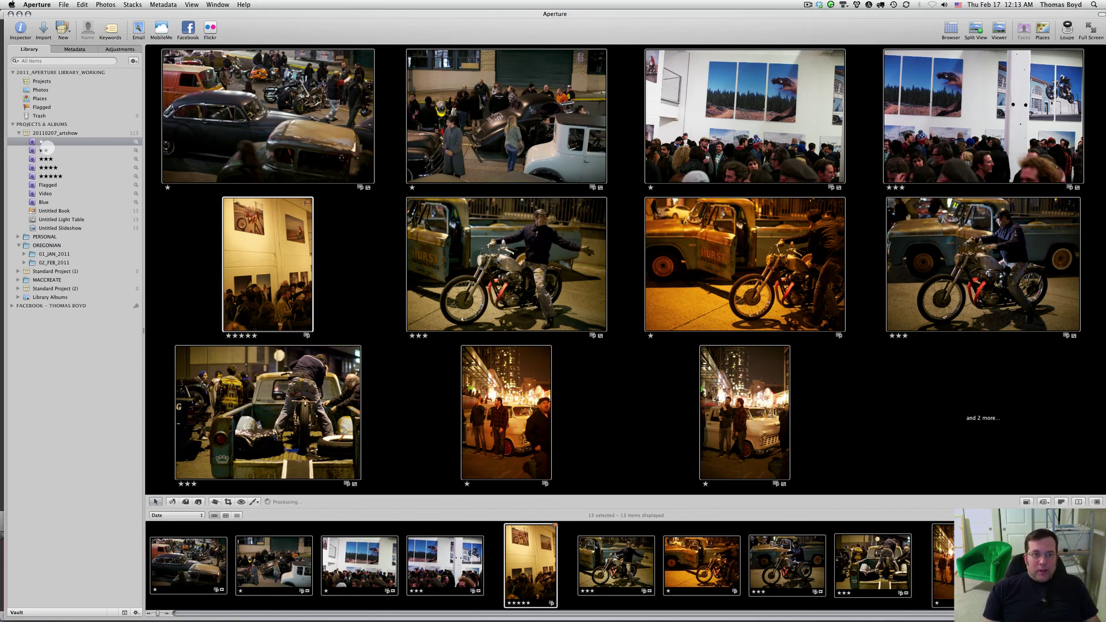
{"action": "left_click", "coordinate": [632, 205]}
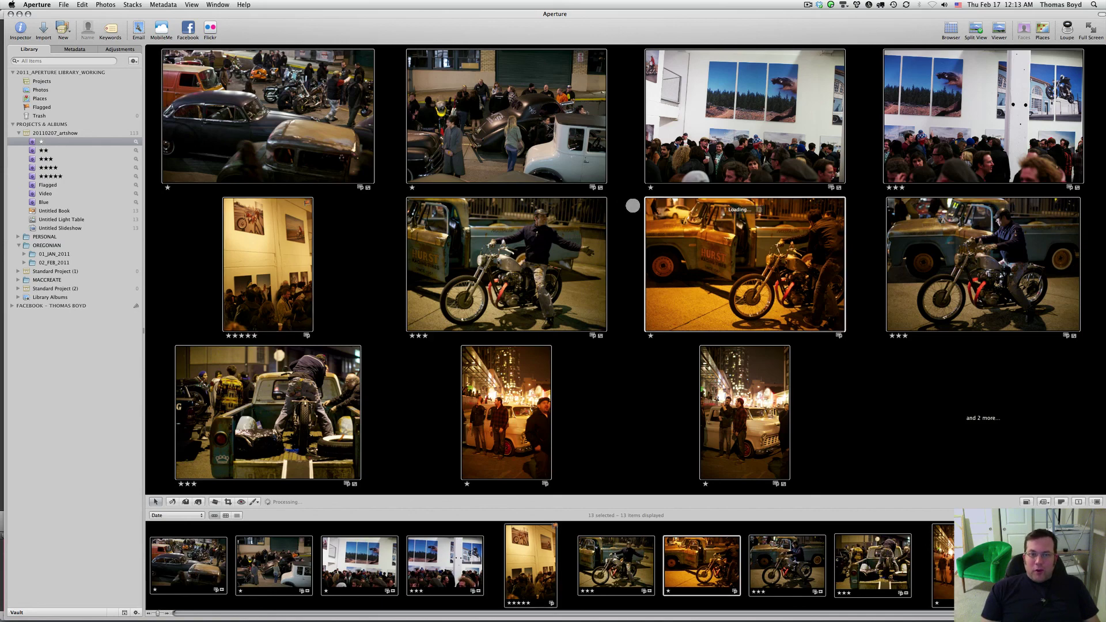
{"action": "left_click", "coordinate": [354, 225]}
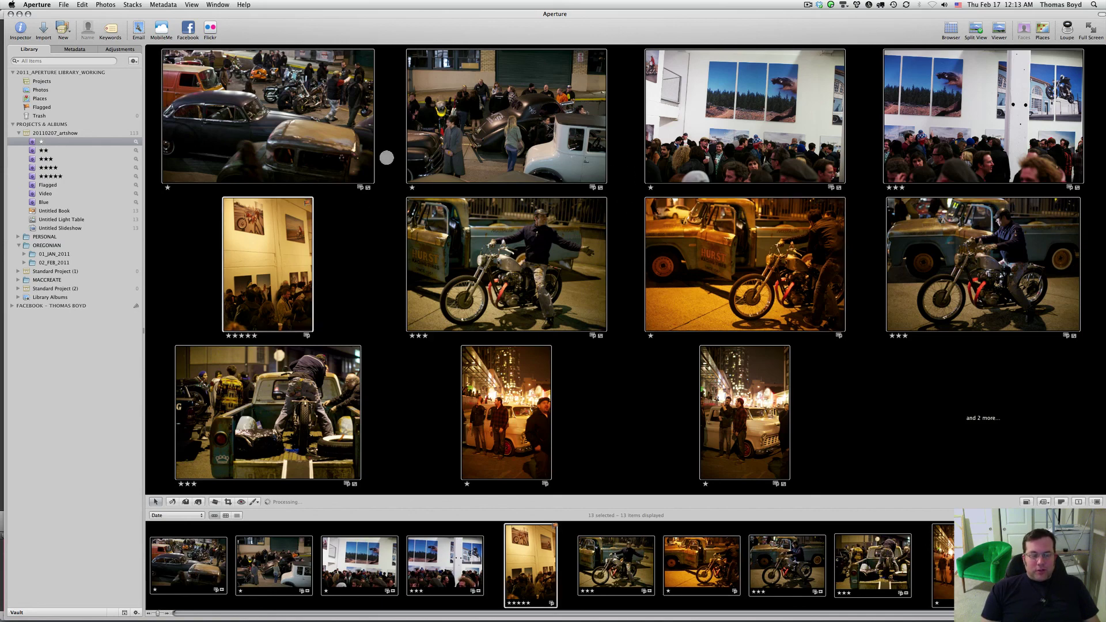